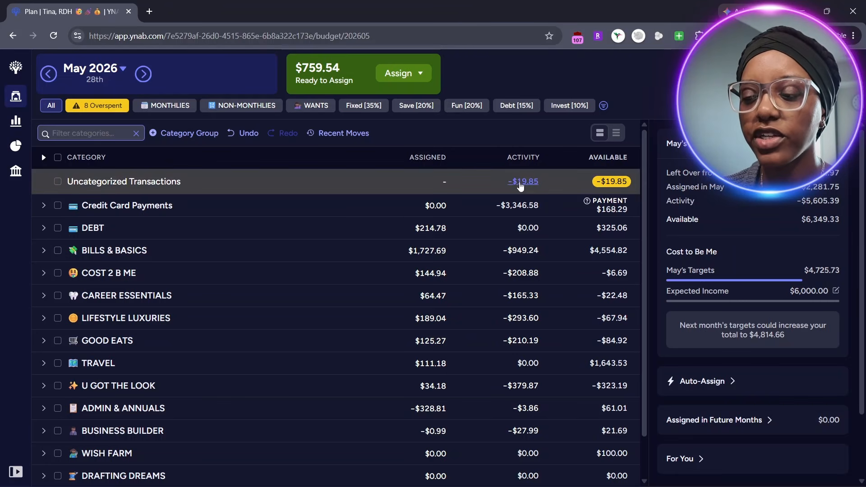
# Review the activity of the uncategorized transactions and the cards listed under Credit Card Payments.
pyautogui.click(521, 183)
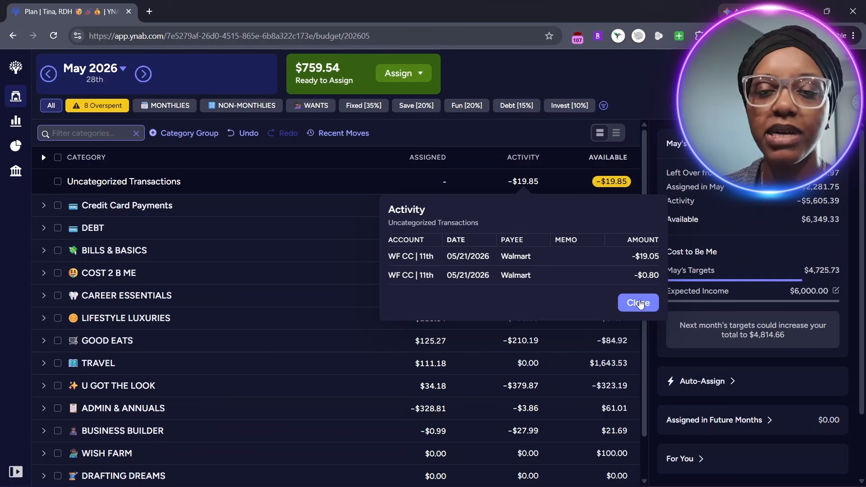
pyautogui.click(640, 305)
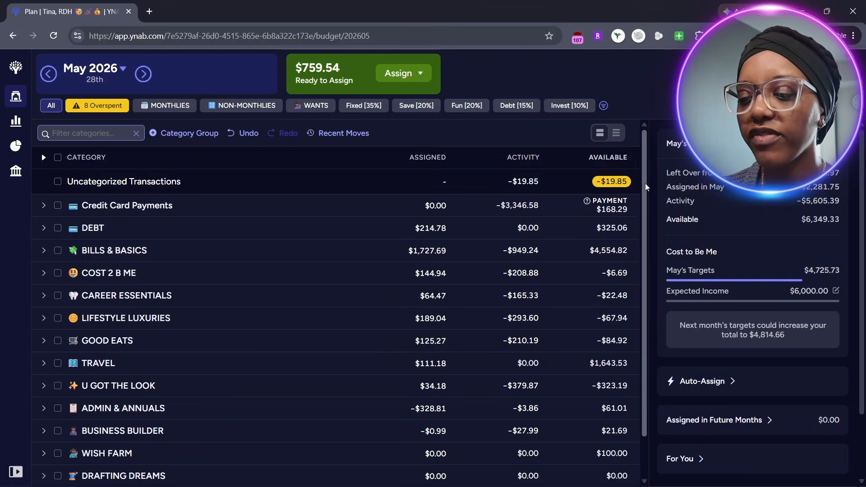
pyautogui.click(41, 208)
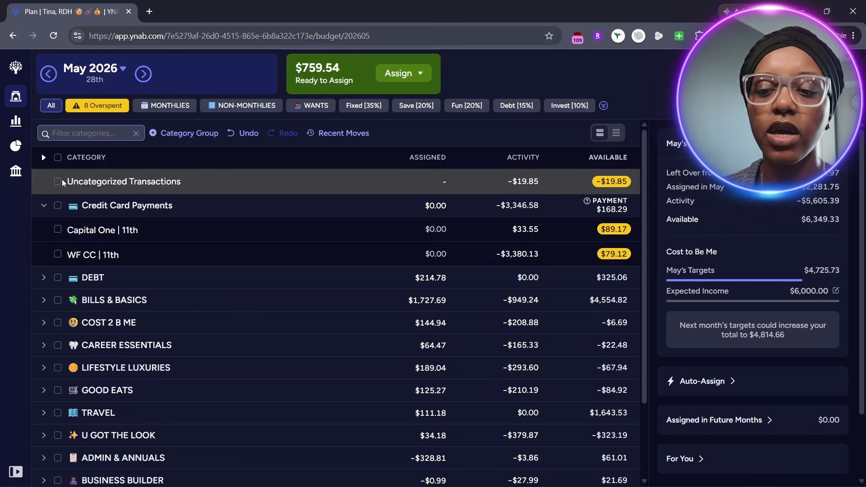
pyautogui.click(43, 205)
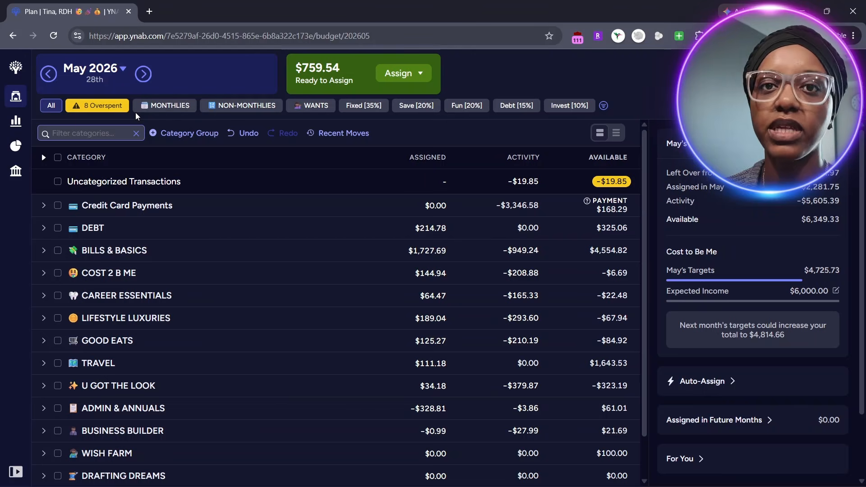
# Filter the May 2026 plan to overspent categories, expand all groups, and collapse COST 2 B ME and CAREER ESSENTIALS.
pyautogui.click(78, 110)
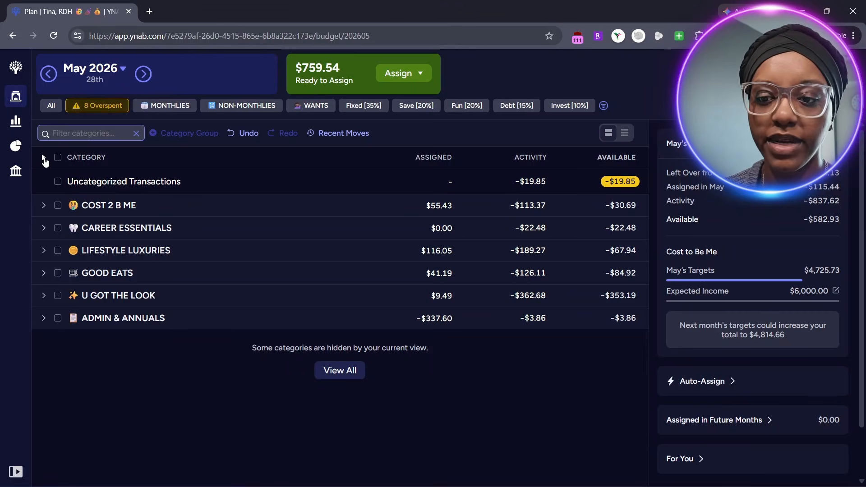
pyautogui.click(44, 157)
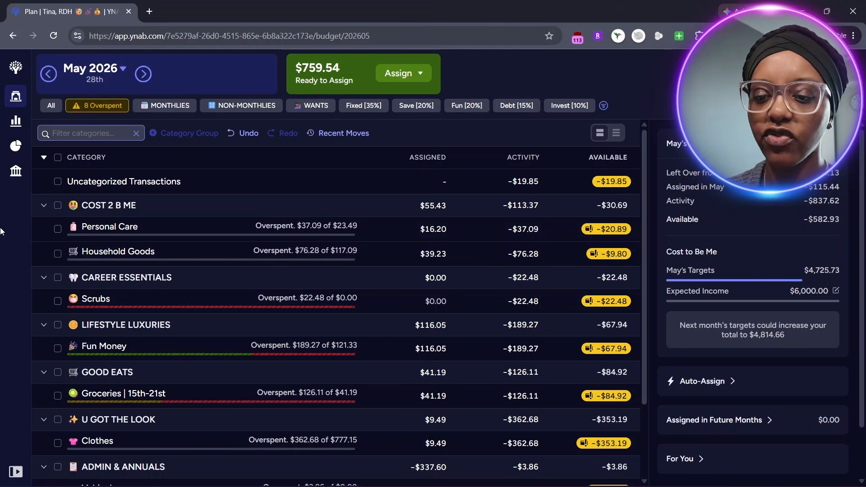
pyautogui.click(43, 205)
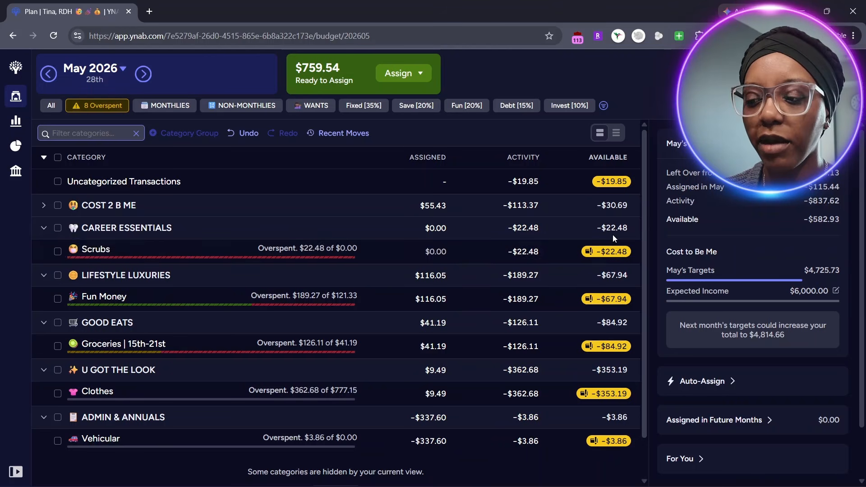
pyautogui.moveTo(592, 261)
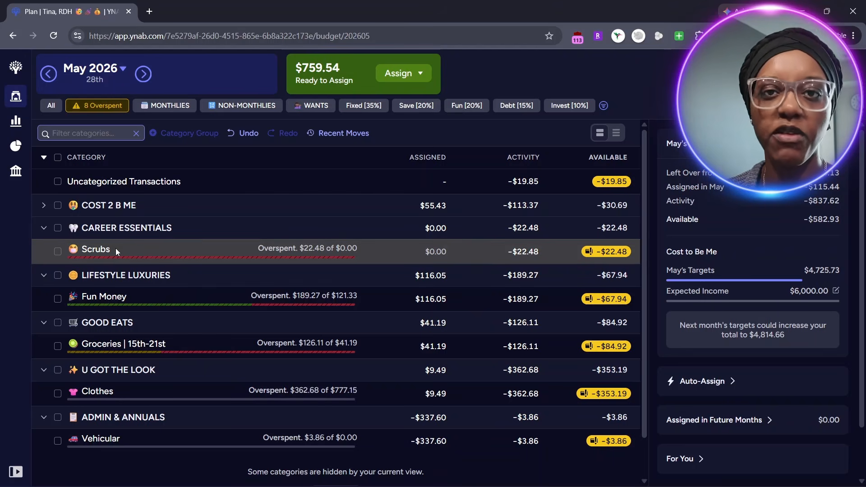
pyautogui.click(43, 228)
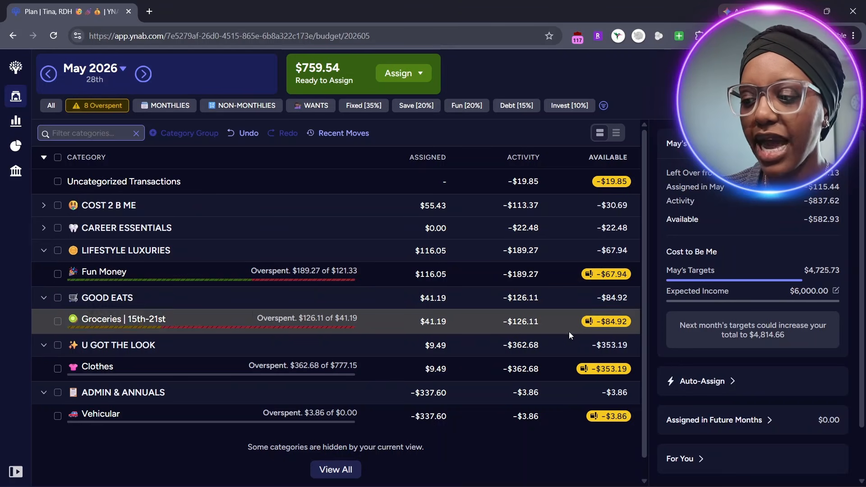
# Check the Groceries | 15th-21st activity and cover that category's overspending from Ready to Assign.
pyautogui.moveTo(623, 326)
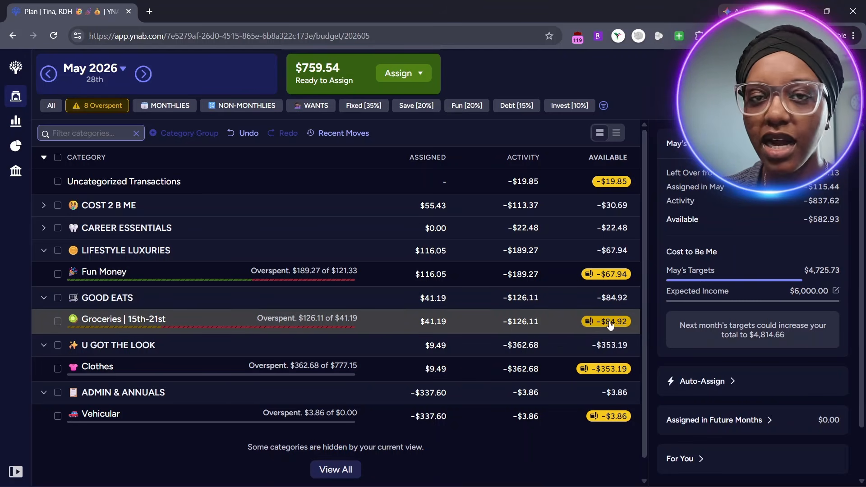
pyautogui.click(517, 324)
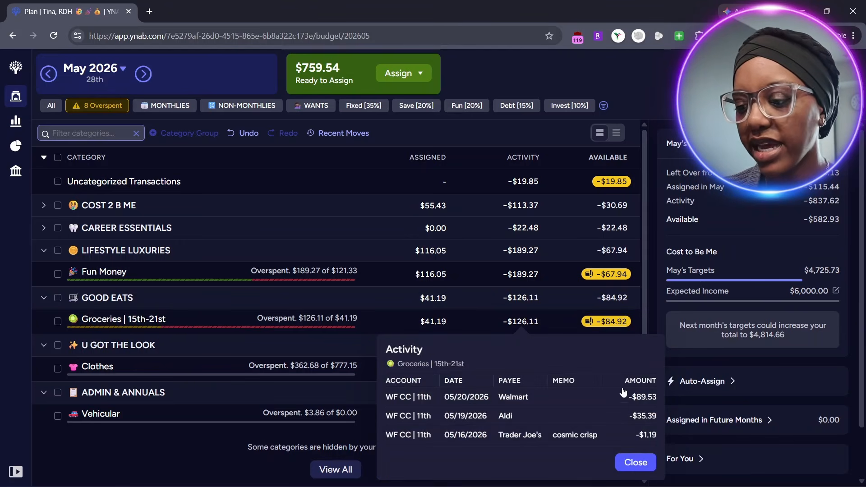
pyautogui.click(606, 321)
pyautogui.click(602, 370)
pyautogui.click(580, 176)
pyautogui.click(675, 406)
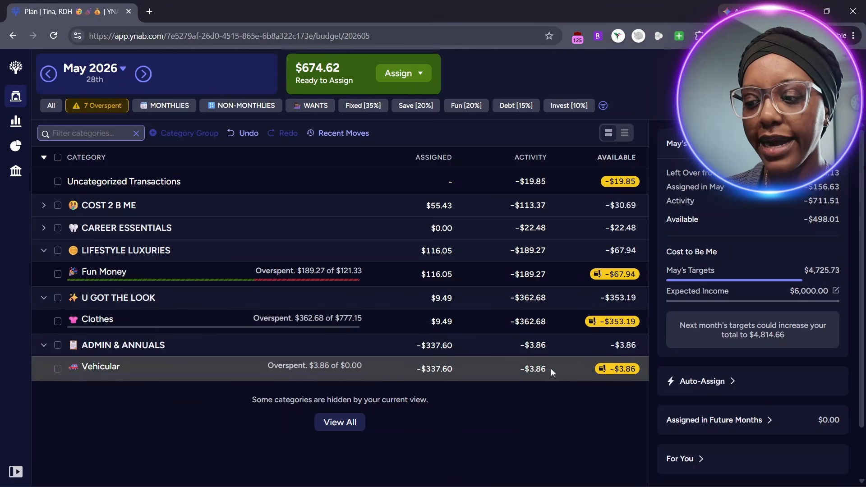
# Cover the Vehicular overspending from Ready to Assign and collapse the U GOT THE LOOK group.
pyautogui.click(616, 369)
pyautogui.click(682, 453)
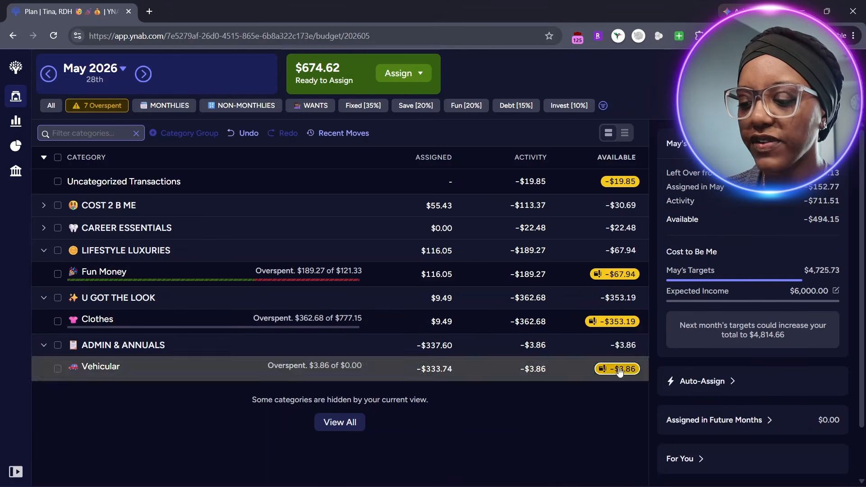
pyautogui.click(44, 298)
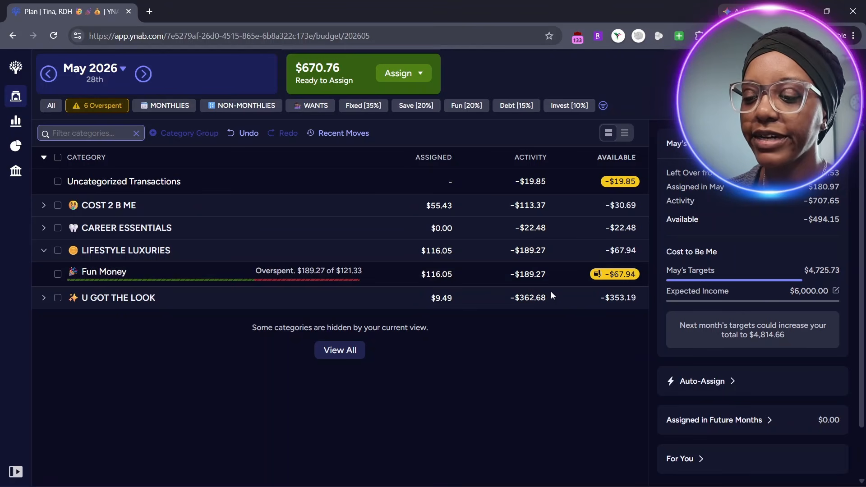
# Review the list of transactions behind the Fun Money activity and close it.
pyautogui.click(534, 275)
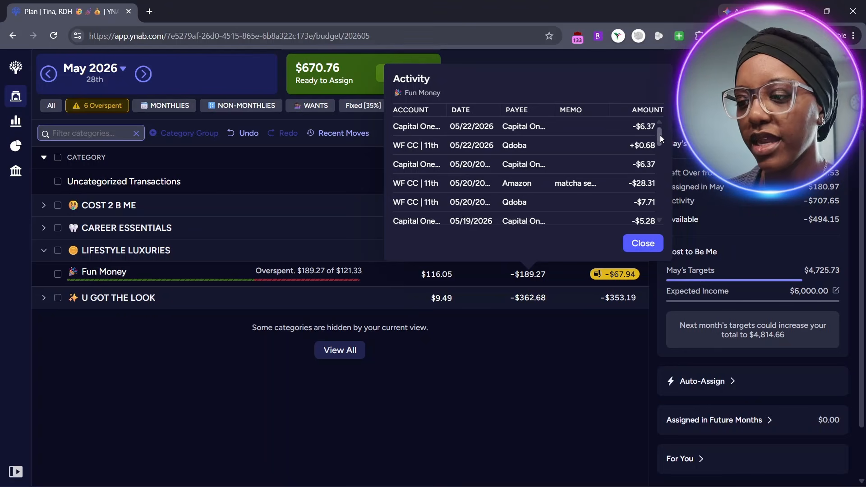
pyautogui.scroll(-1, 650, 214)
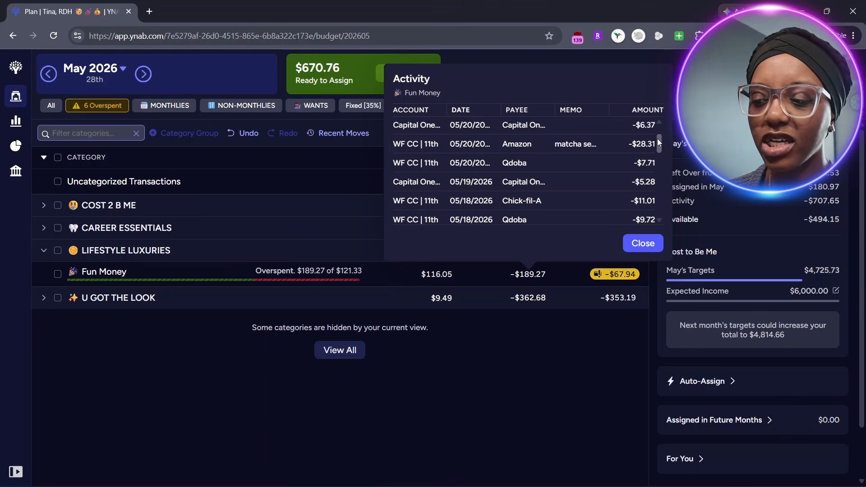
pyautogui.moveTo(659, 140); pyautogui.dragTo(661, 141)
pyautogui.scroll(-2, 652, 203)
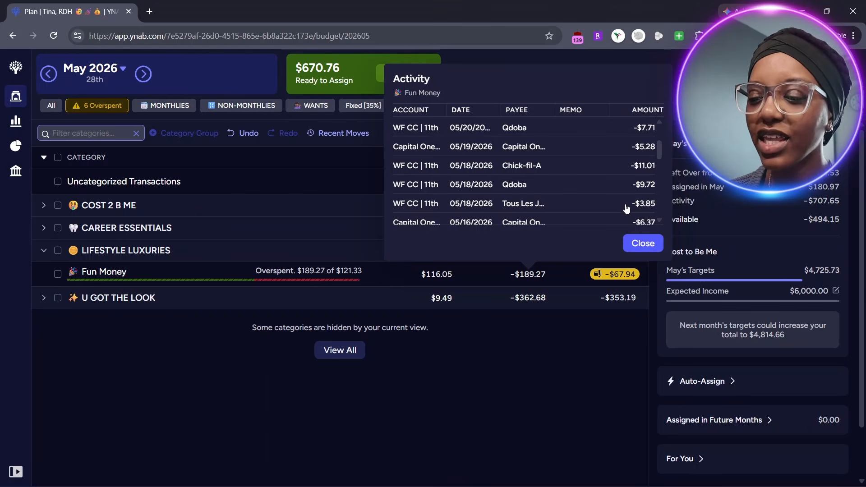
pyautogui.moveTo(659, 145); pyautogui.dragTo(662, 127)
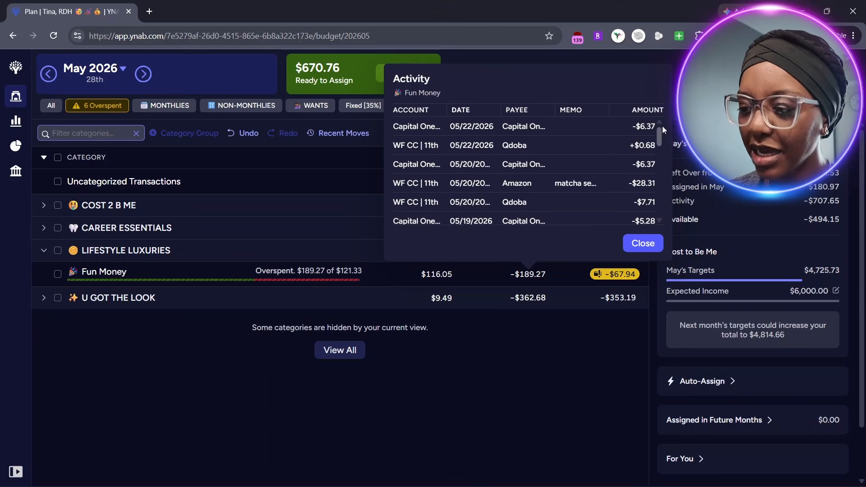
pyautogui.click(652, 246)
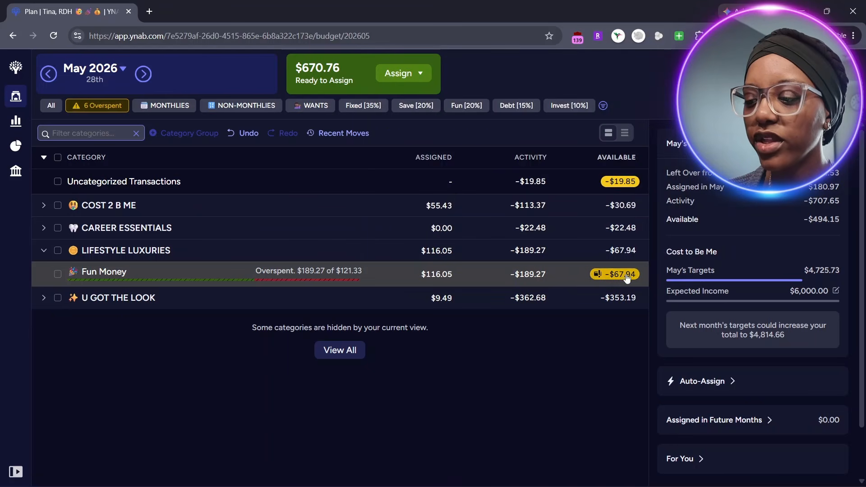
# Cover the Fun Money overspending from Inflow: Ready to Assign.
pyautogui.click(609, 274)
pyautogui.press('Return')
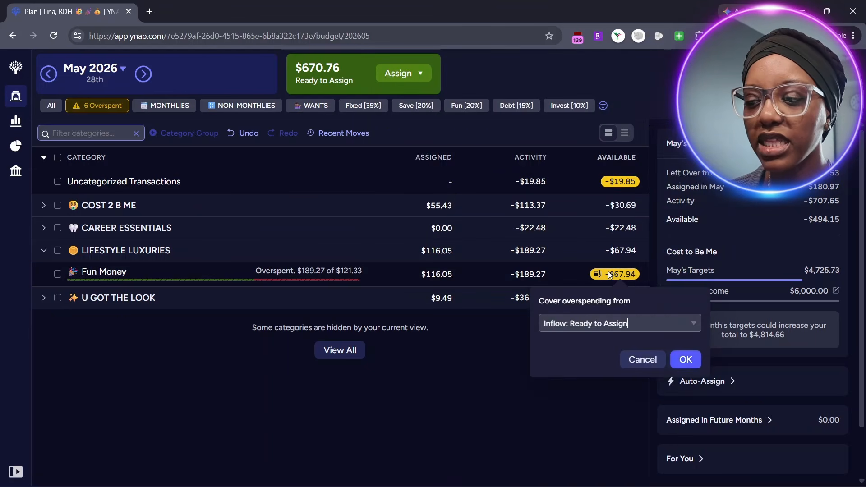
pyautogui.press('Return')
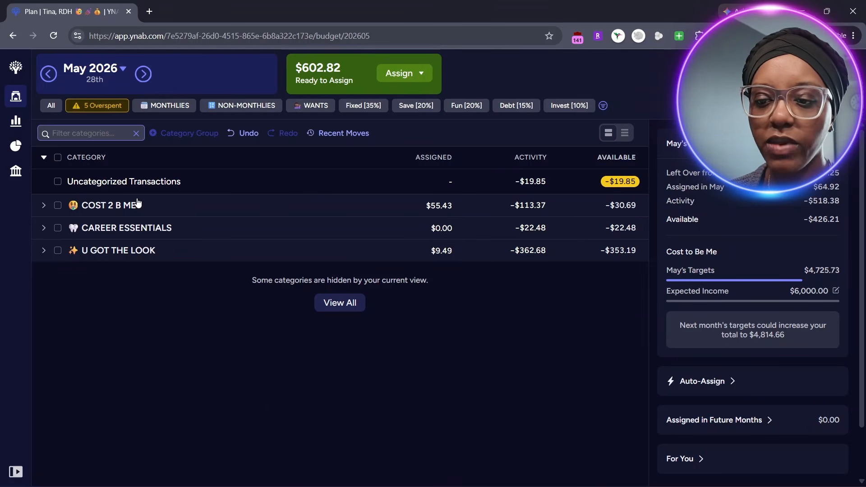
# Switch to the MONTHLIES view, collapse all category groups, and expand only BILLS & BASICS.
pyautogui.click(149, 107)
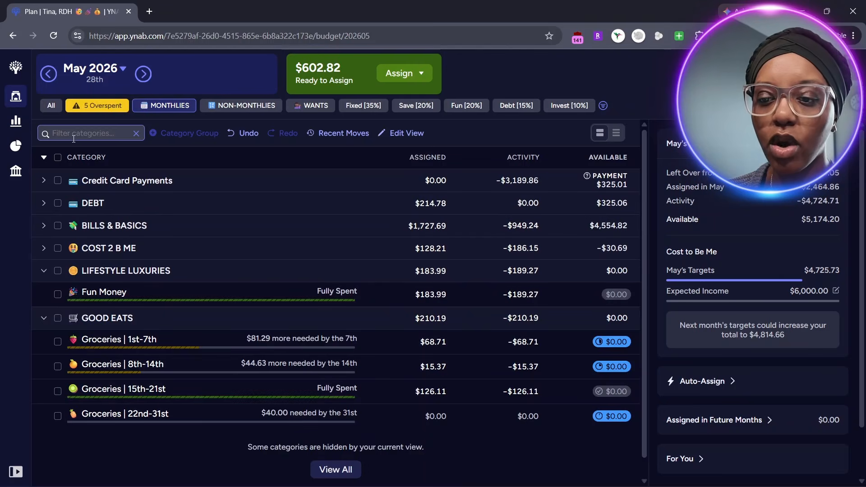
pyautogui.click(43, 158)
pyautogui.click(44, 158)
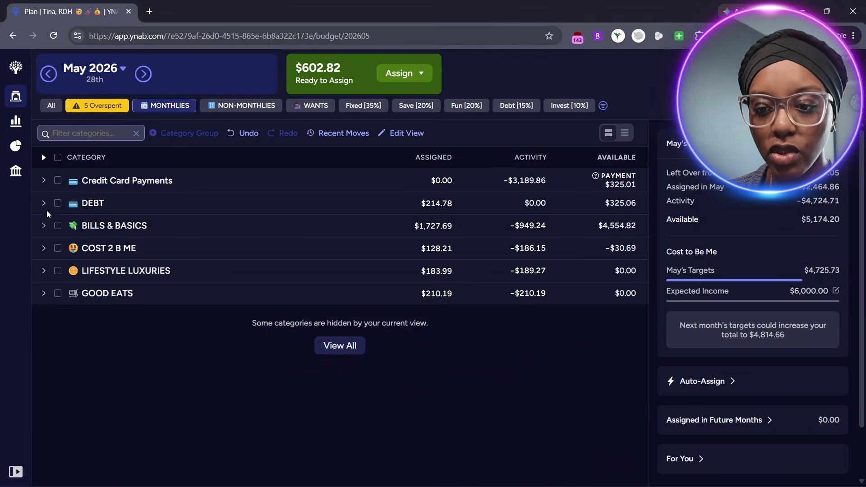
pyautogui.click(45, 226)
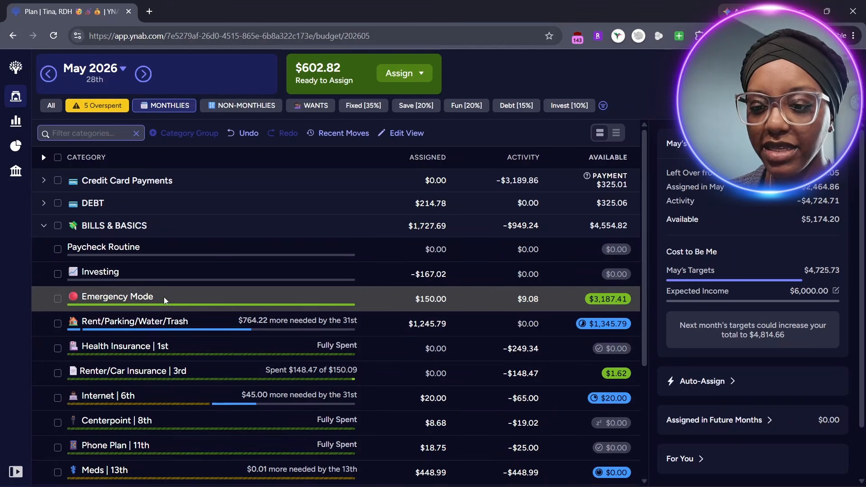
# Add half of 764.22 to the Rent/Parking/Water/Trash assigned amount, then deselect the category and collapse BILLS & BASICS.
pyautogui.click(267, 321)
pyautogui.press('Right')
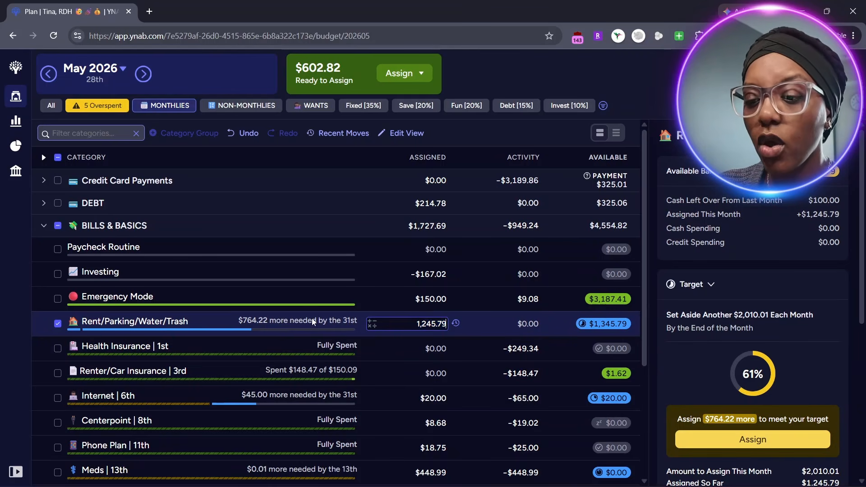
pyautogui.write('+(7')
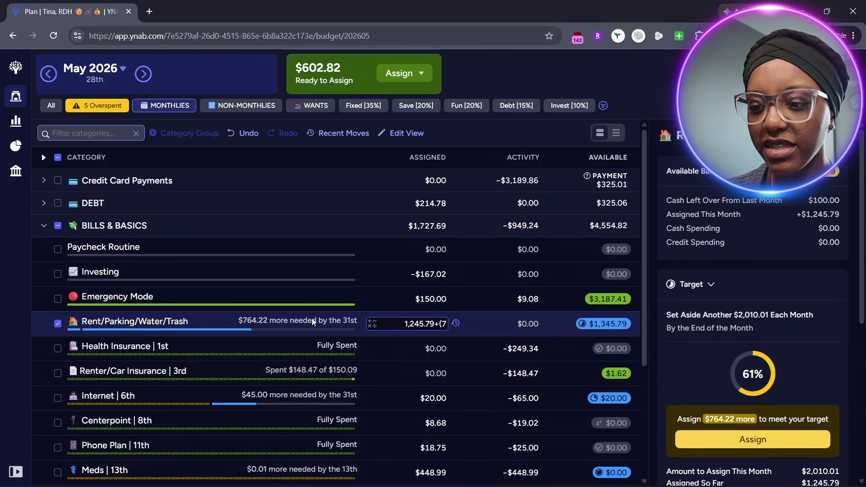
pyautogui.write('64.22/2')
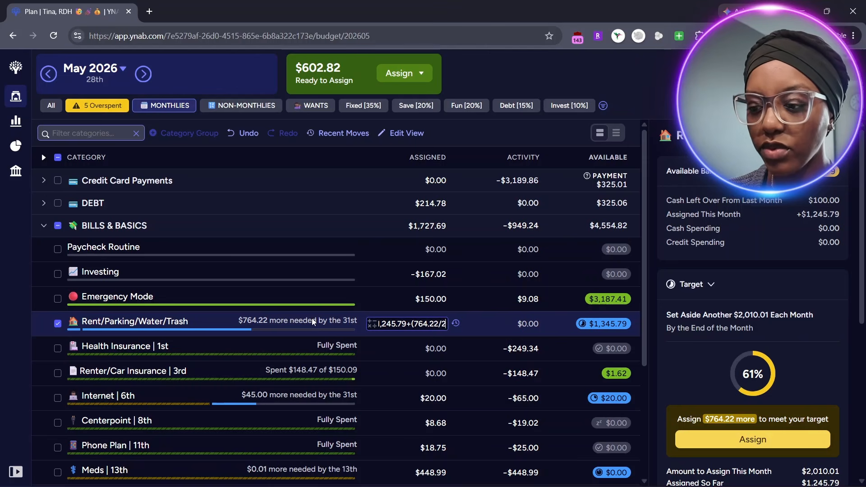
pyautogui.write(')')
pyautogui.press('Return')
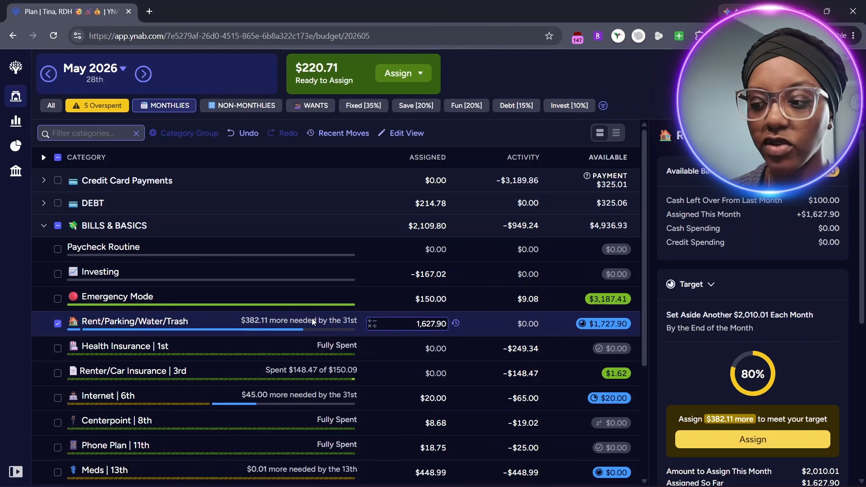
pyautogui.click(56, 324)
pyautogui.click(44, 227)
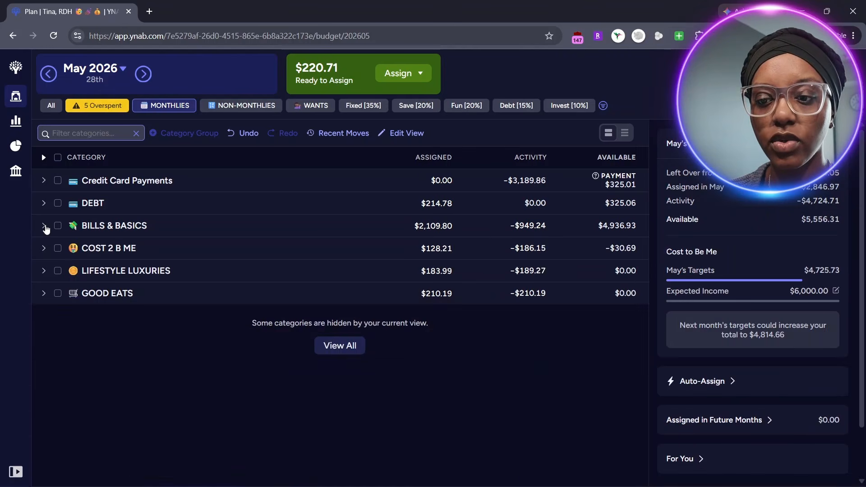
# Expand all category groups in the MONTHLIES view except Credit Card Payments.
pyautogui.click(44, 181)
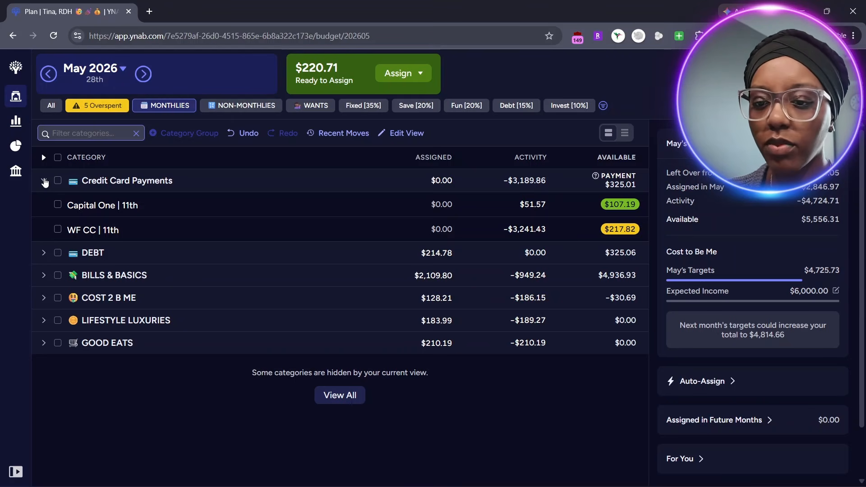
pyautogui.click(43, 157)
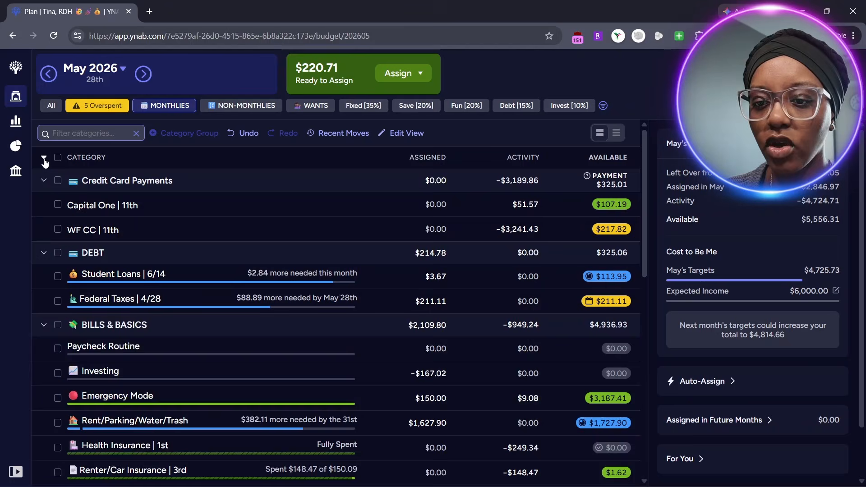
pyautogui.click(47, 180)
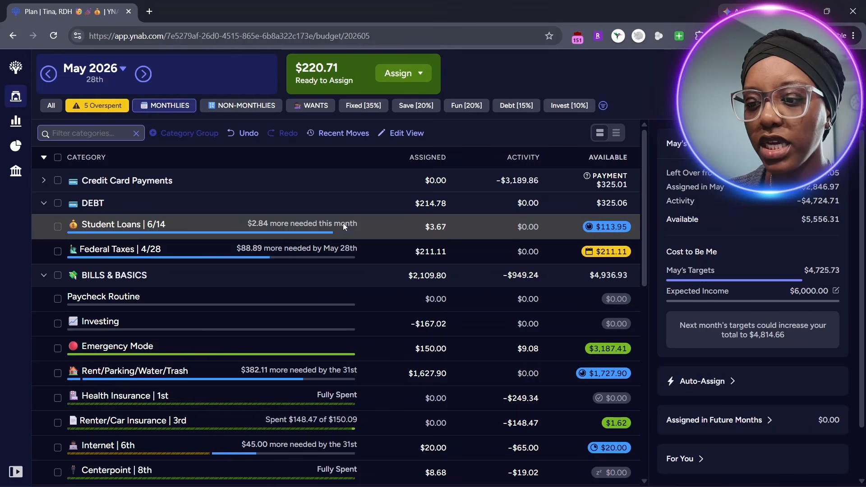
# Add half of 88.89 to the assigned amount of Federal Taxes | 4/28.
pyautogui.click(326, 249)
pyautogui.write('+(88.89/2)')
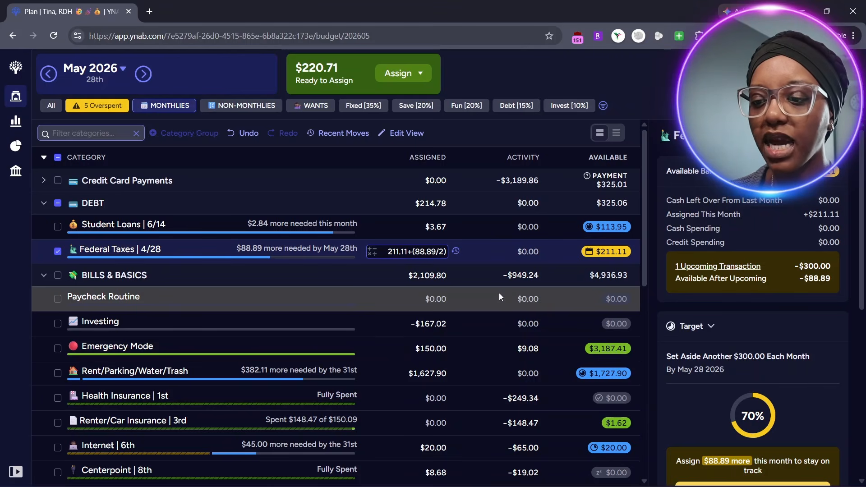
pyautogui.press('Return')
pyautogui.press('Escape')
# Add half of 2.84 to the assigned amount of Student Loans | 6/14, then deselect the category and collapse DEBT.
pyautogui.click(433, 227)
pyautogui.write('+(2')
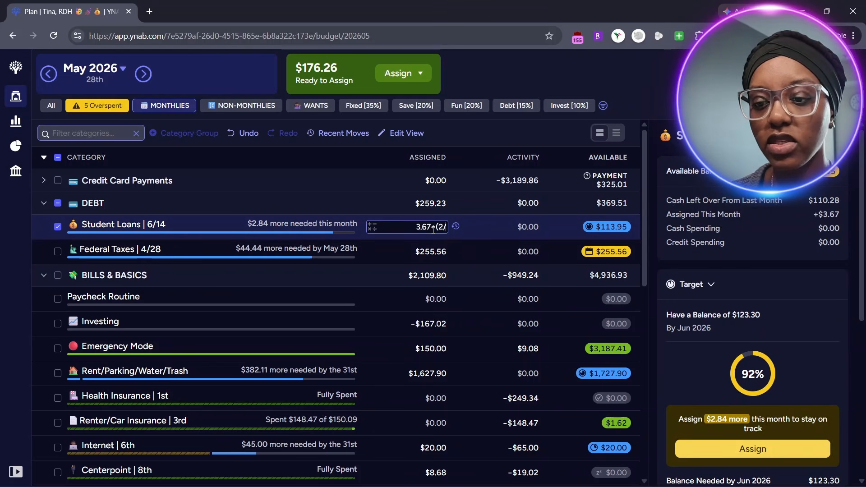
pyautogui.write('.6')
pyautogui.press('BackSpace')
pyautogui.write('7')
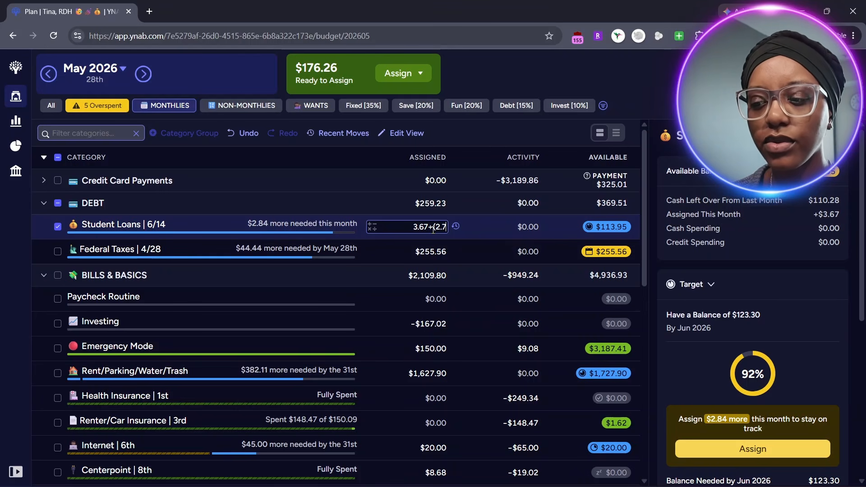
pyautogui.press('BackSpace')
pyautogui.press('BackSpace')
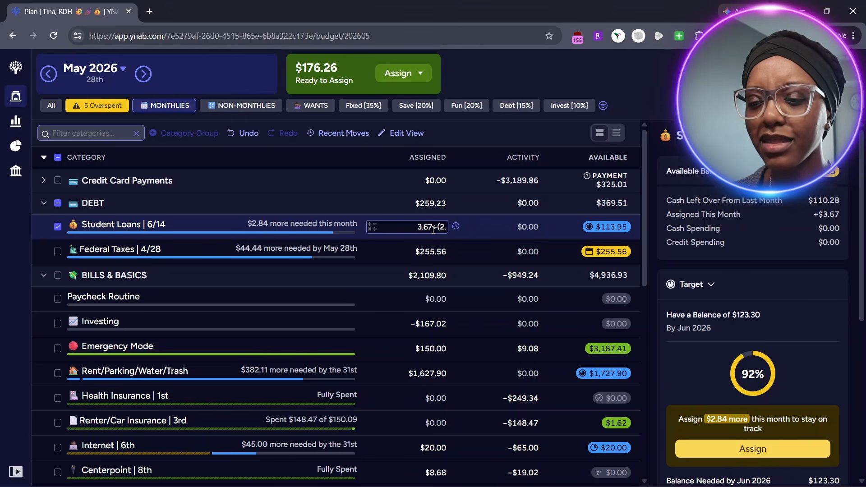
pyautogui.write('.67+(2.8')
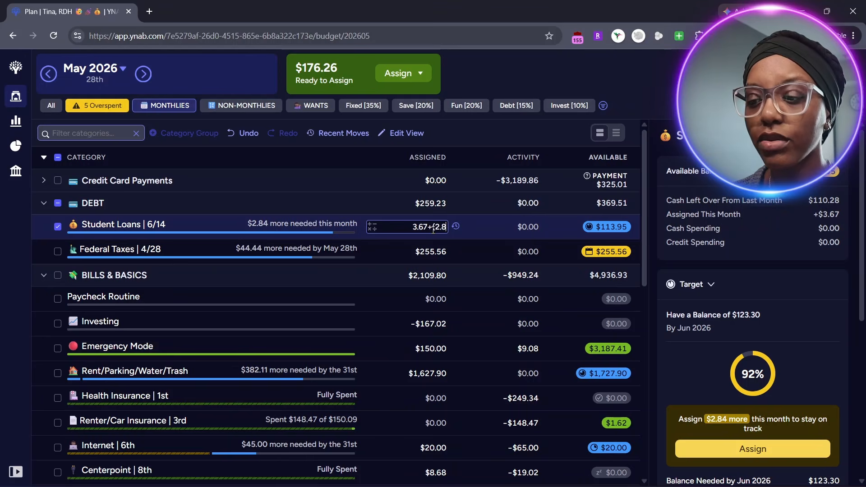
pyautogui.write('4/2)')
pyautogui.press('Return')
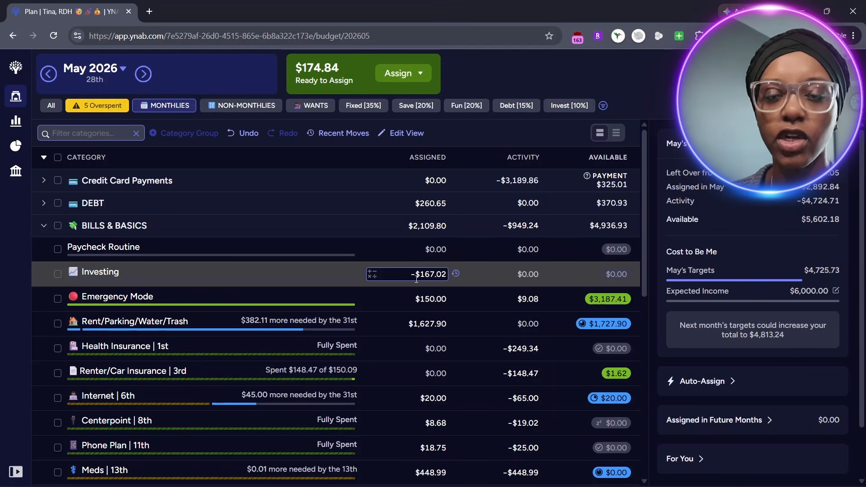
# Add 100 to the assigned amount of Emergency Mode in BILLS & BASICS, then deselect the category.
pyautogui.click(109, 278)
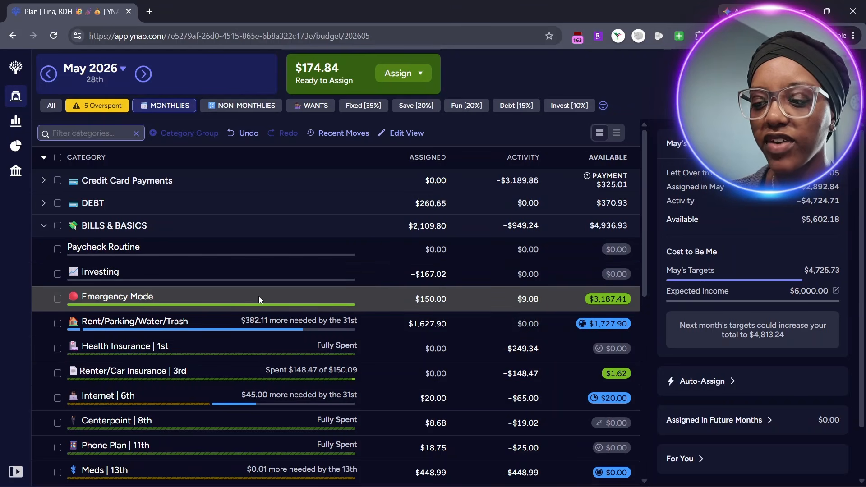
pyautogui.click(447, 299)
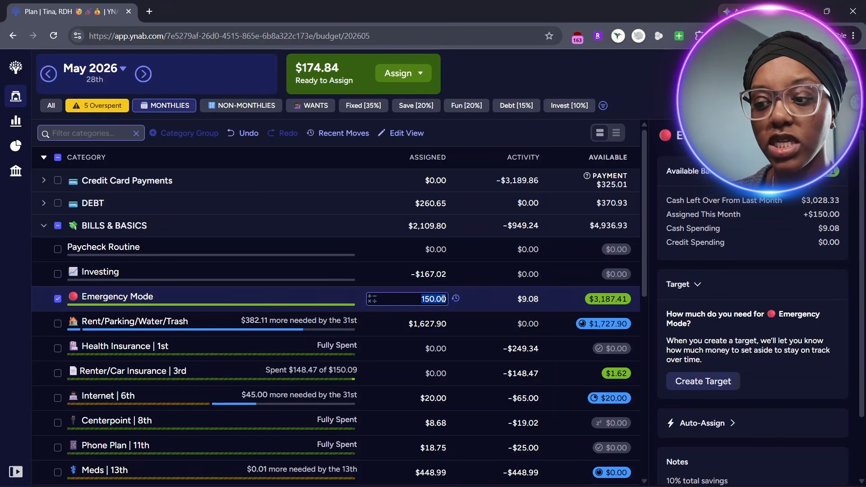
pyautogui.click(444, 299)
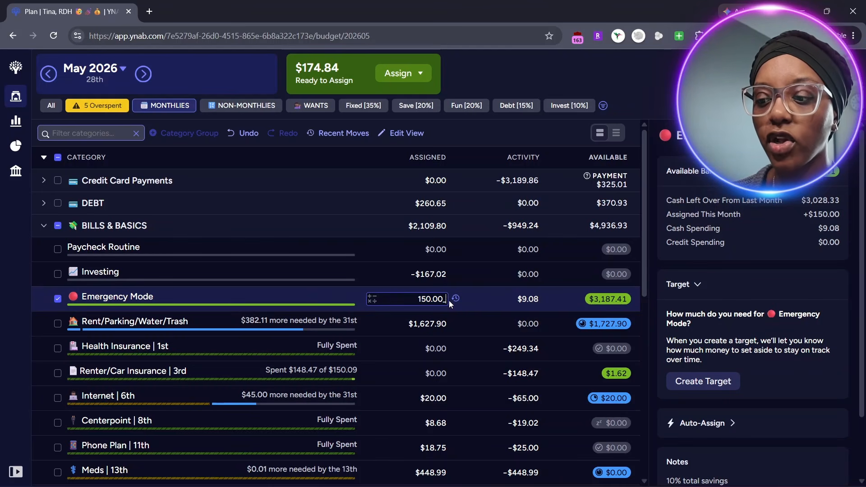
pyautogui.write('+')
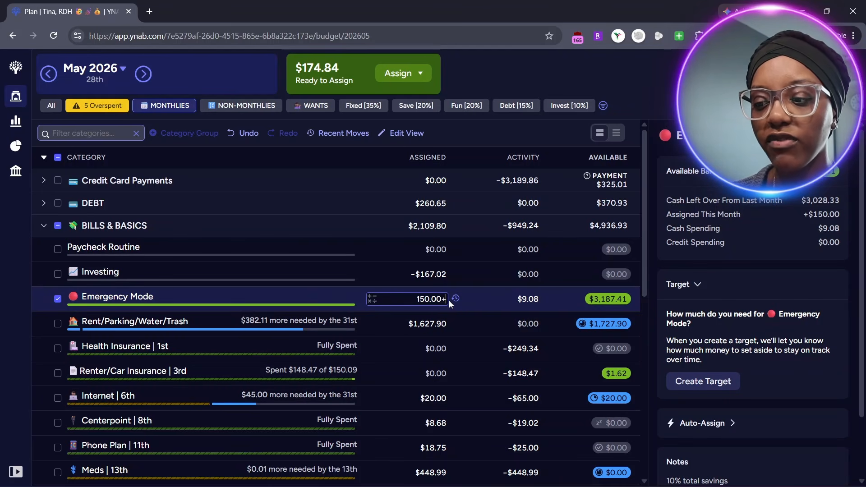
pyautogui.write('100')
pyautogui.press('Return')
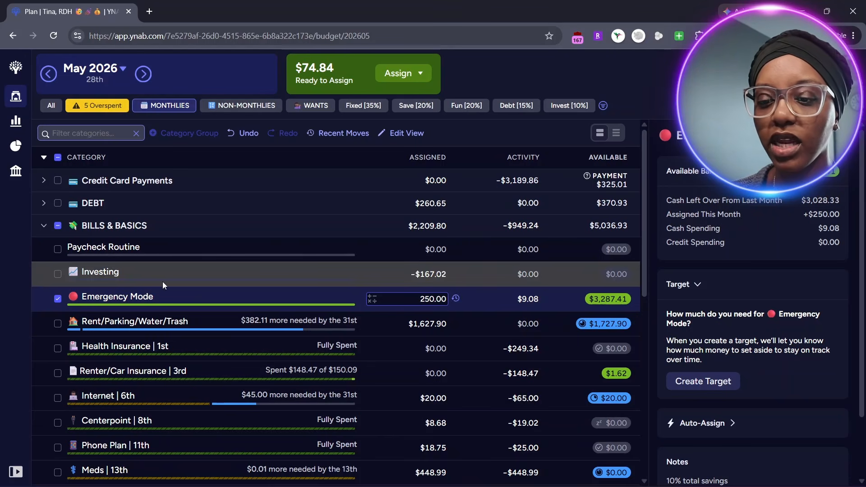
pyautogui.click(58, 298)
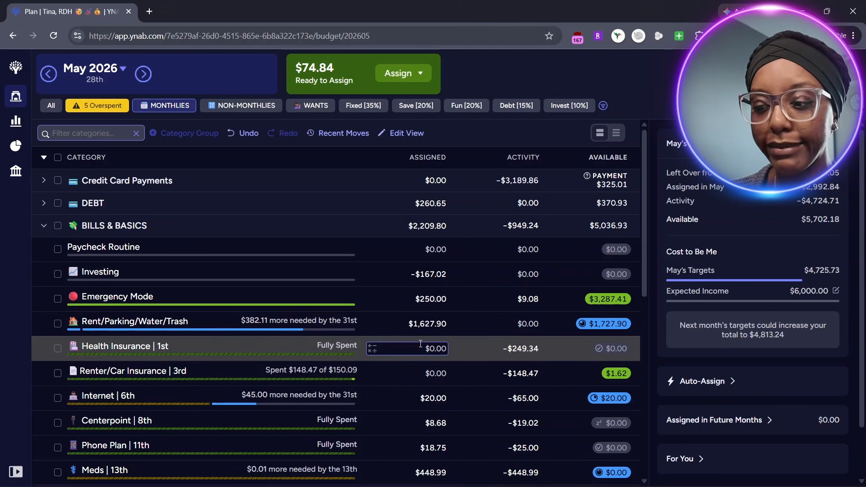
# Set the assigned amount of Health Insurance | 1st to 74.84.
pyautogui.click(437, 349)
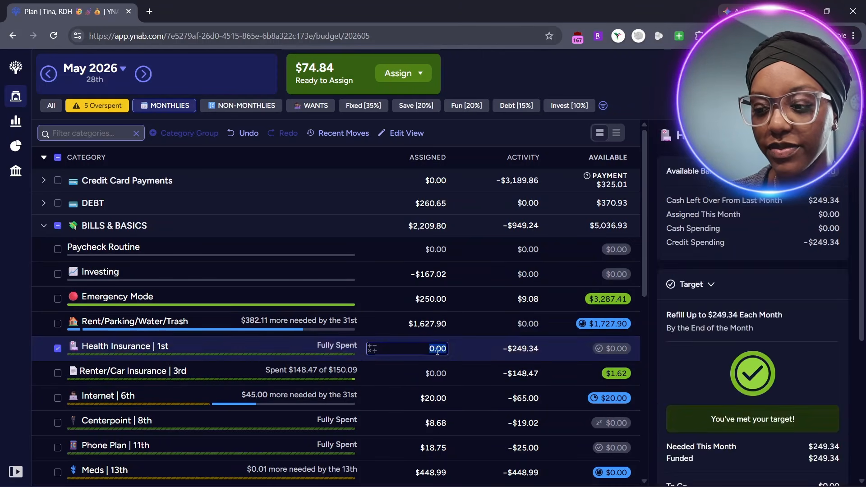
pyautogui.write('86')
pyautogui.press('BackSpace')
pyautogui.press('BackSpace')
pyautogui.write('74.84')
pyautogui.press('Return')
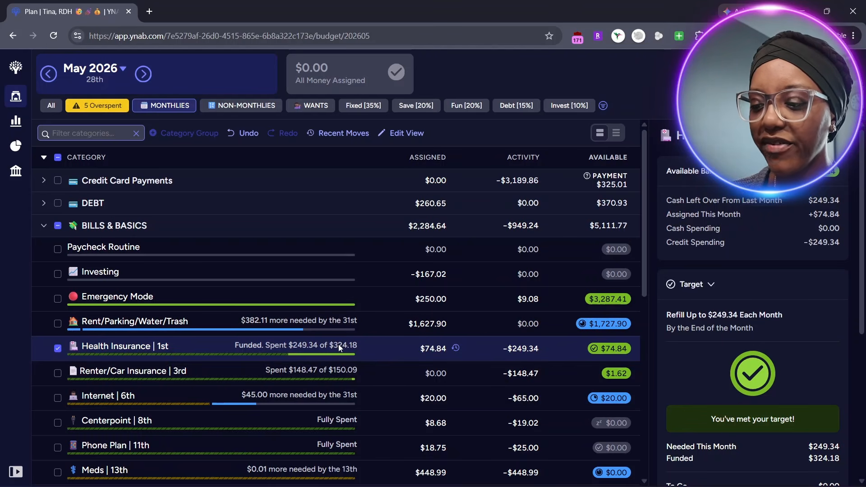
# Review the May activity and target details of Health Insurance | 1st.
pyautogui.click(528, 349)
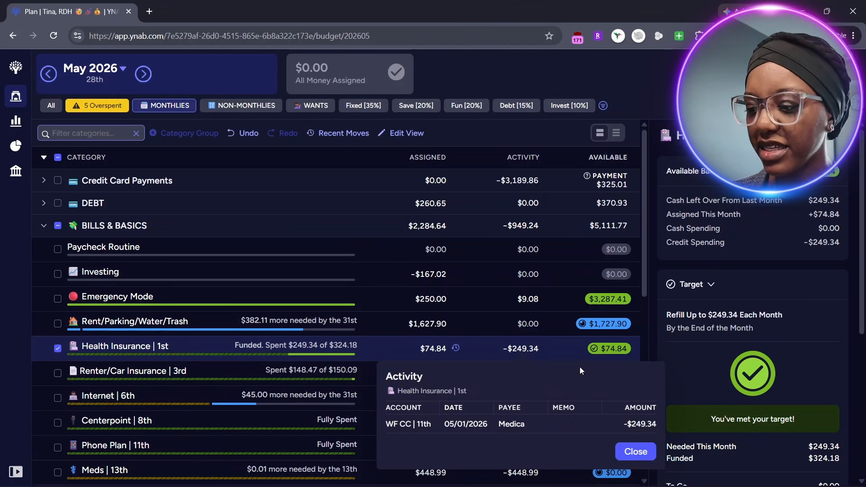
pyautogui.click(485, 343)
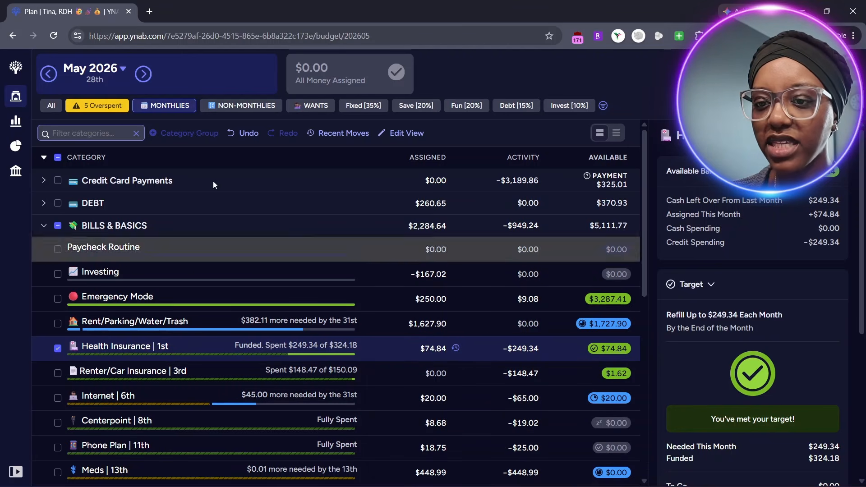
pyautogui.click(518, 348)
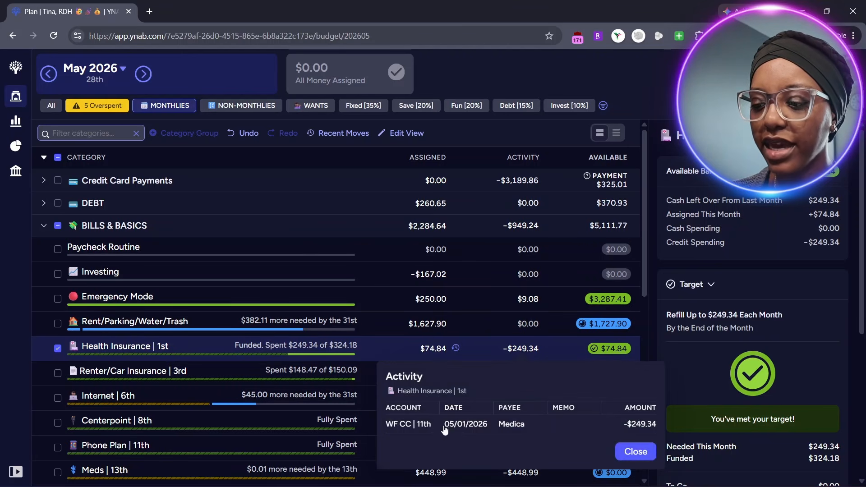
pyautogui.click(636, 451)
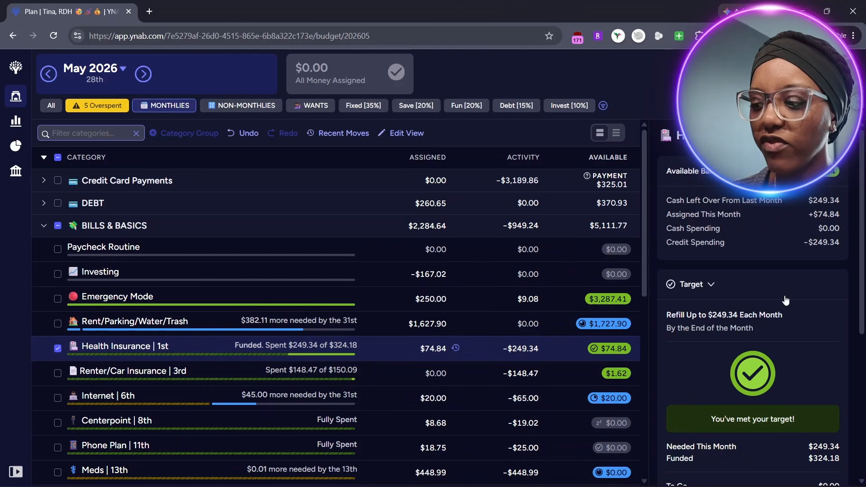
pyautogui.scroll(-3, 792, 341)
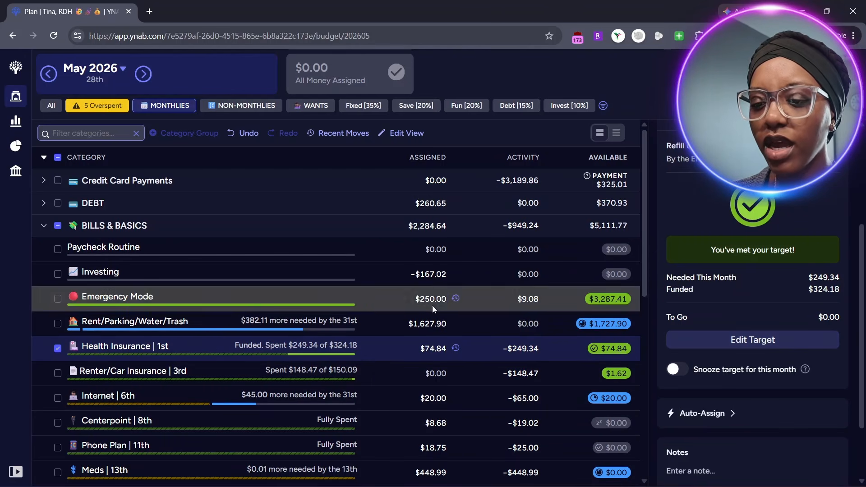
pyautogui.click(52, 78)
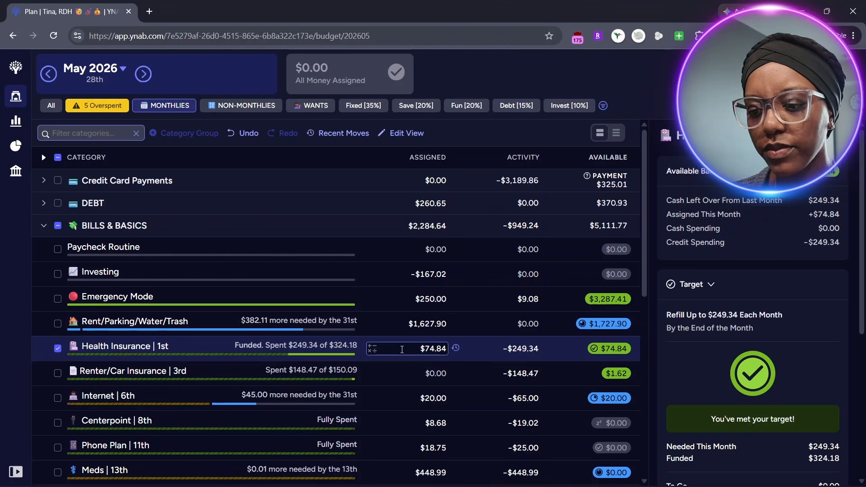
# Open the Medica transaction from the Health Insurance | 1st activity, change its date to 04/30/2026, save it, and return to the plan.
pyautogui.click(513, 352)
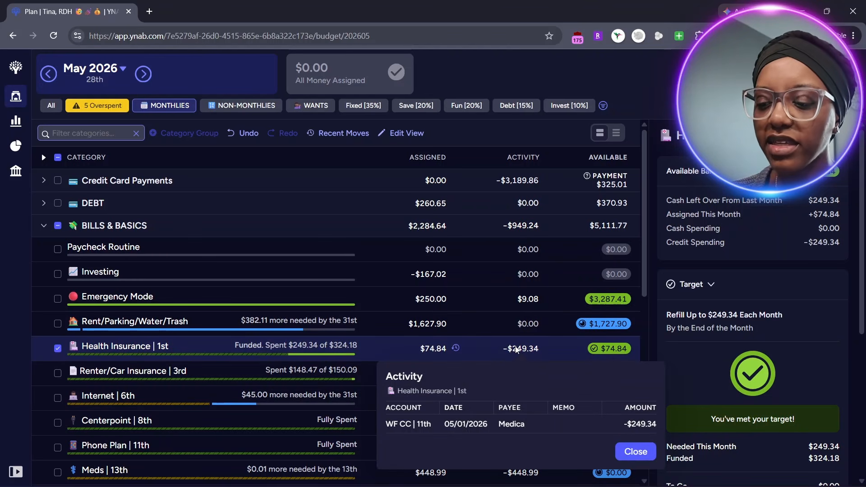
pyautogui.click(465, 426)
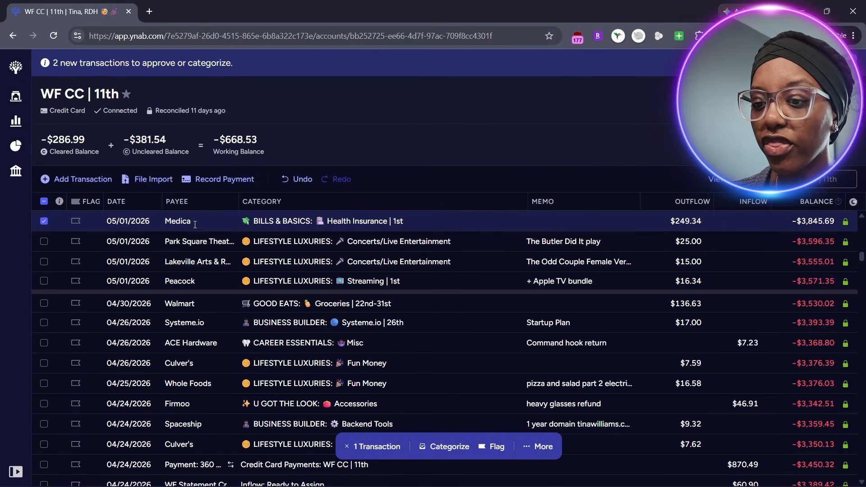
pyautogui.click(133, 325)
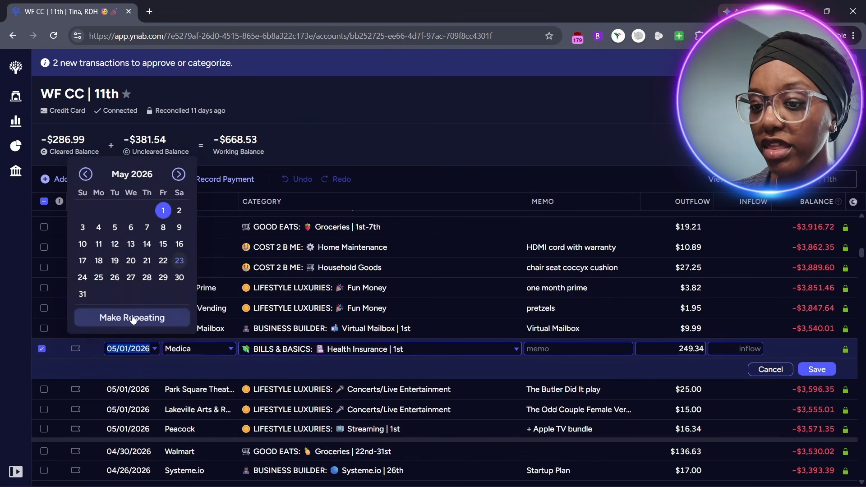
pyautogui.click(86, 174)
pyautogui.click(146, 277)
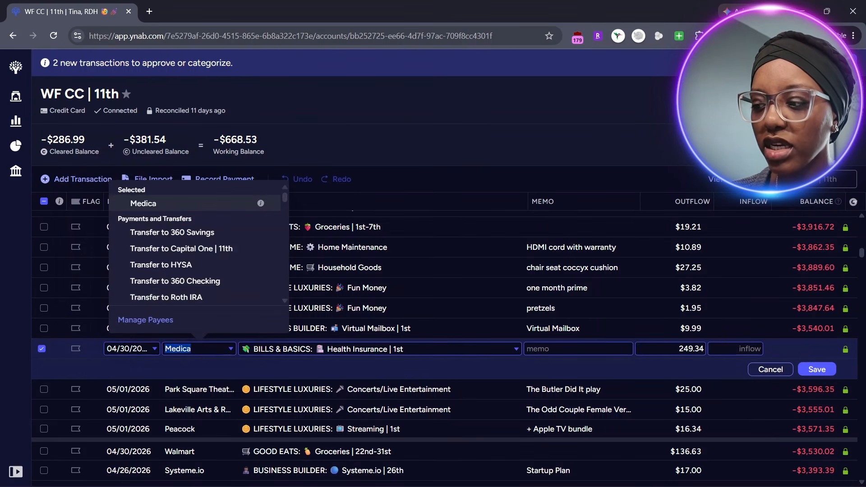
pyautogui.click(815, 368)
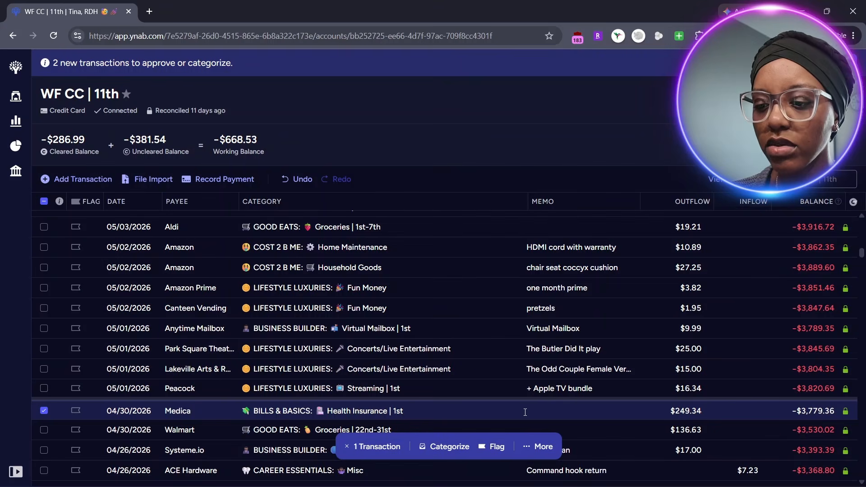
pyautogui.click(15, 96)
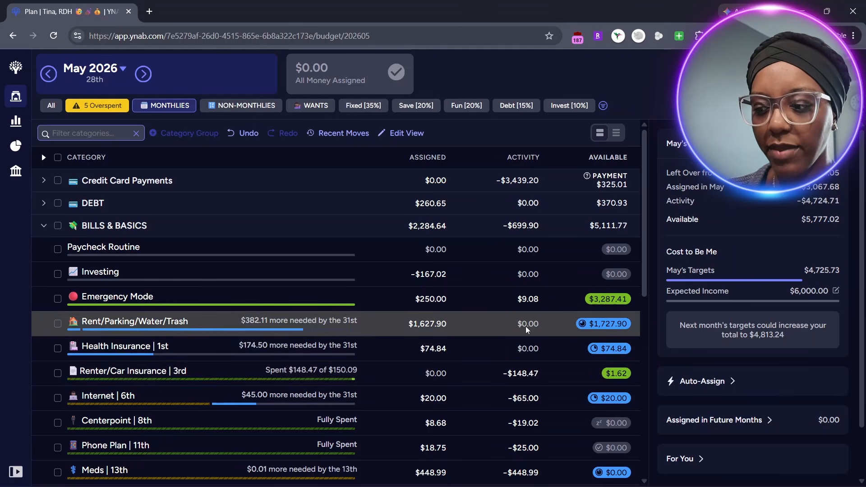
# Check the Emergency Mode amount in May and the monthly bill targets in June 2026, then return to May 2026.
pyautogui.scroll(-3, 638, 229)
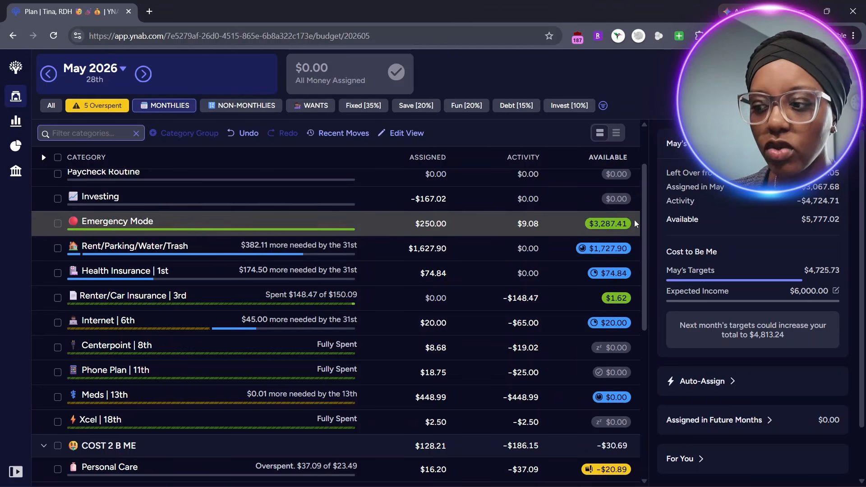
pyautogui.click(444, 224)
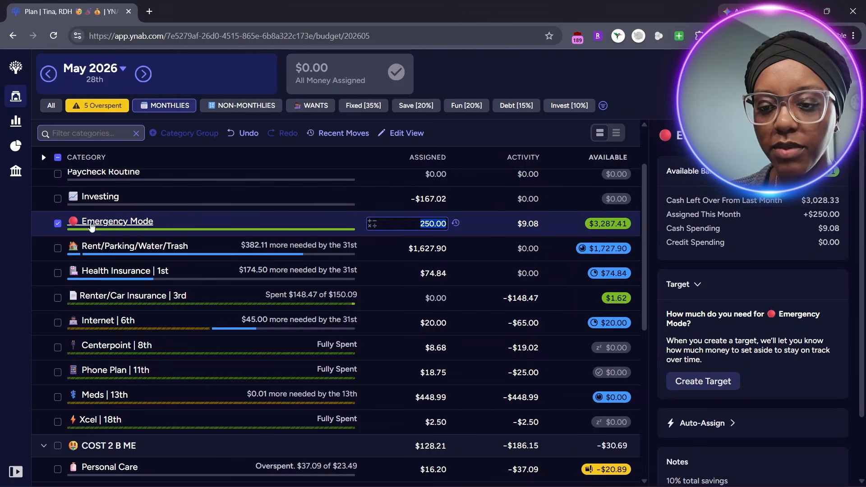
pyautogui.click(57, 223)
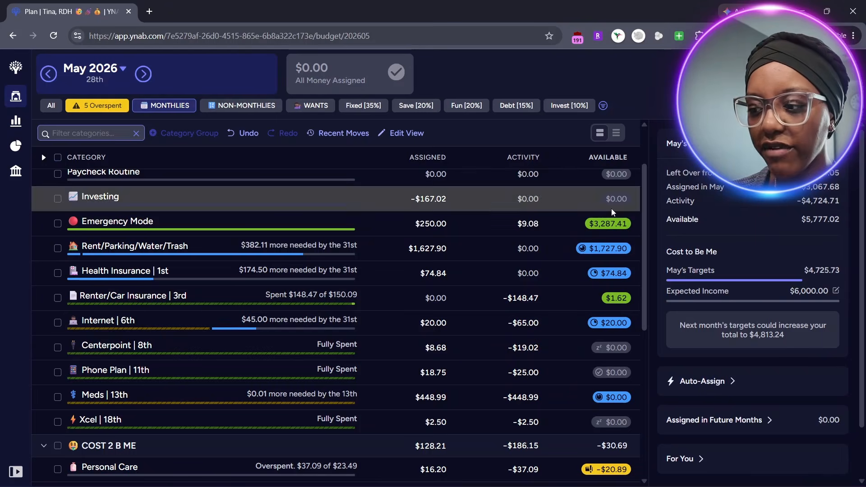
pyautogui.scroll(-2, 644, 213)
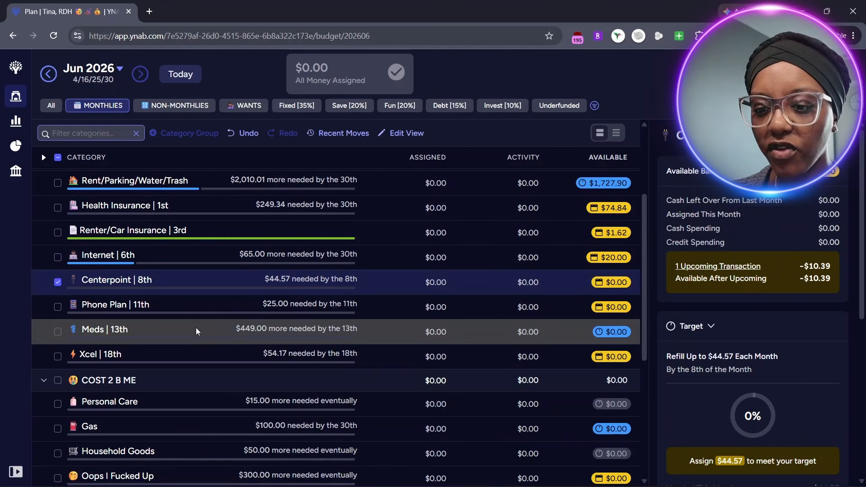
pyautogui.click(224, 355)
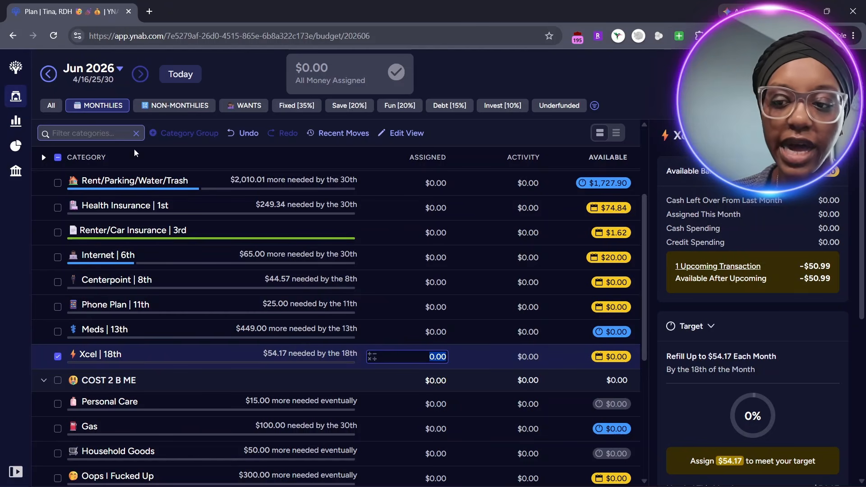
pyautogui.click(48, 74)
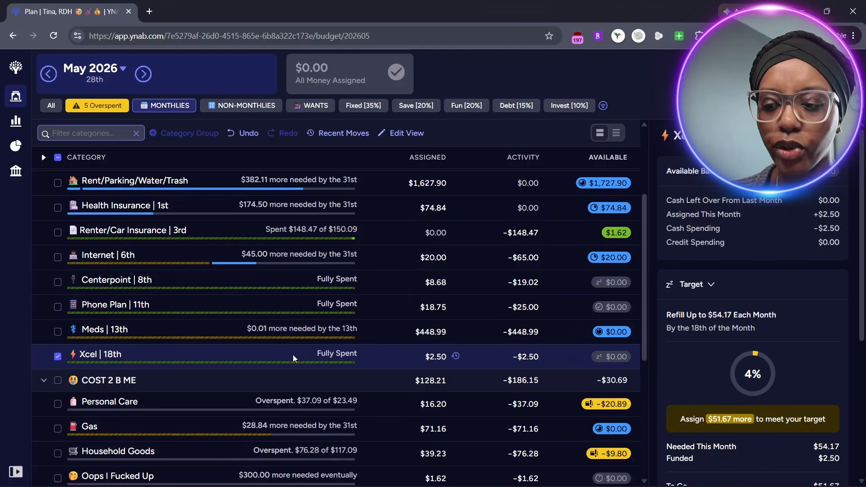
# Collapse BILLS & BASICS, COST 2 B ME and LIFESTYLE LUXURIES, then check the combined summary of the GOOD EATS categories and deselect them.
pyautogui.scroll(3, 285, 304)
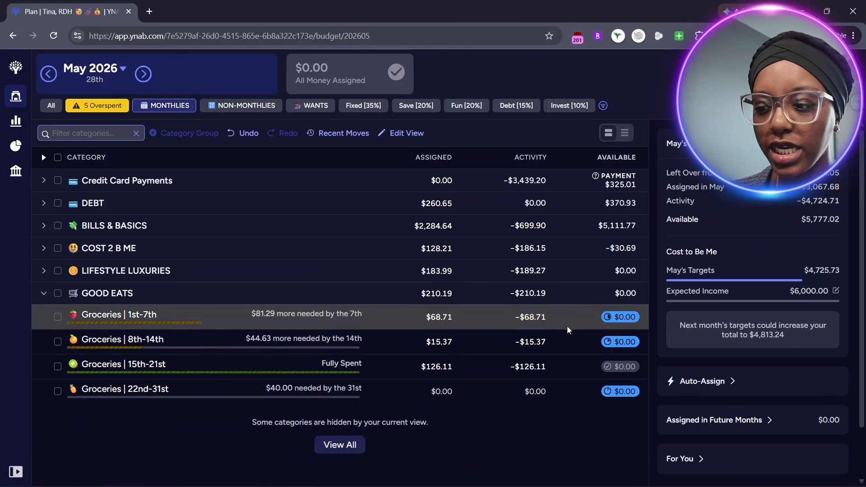
pyautogui.click(373, 376)
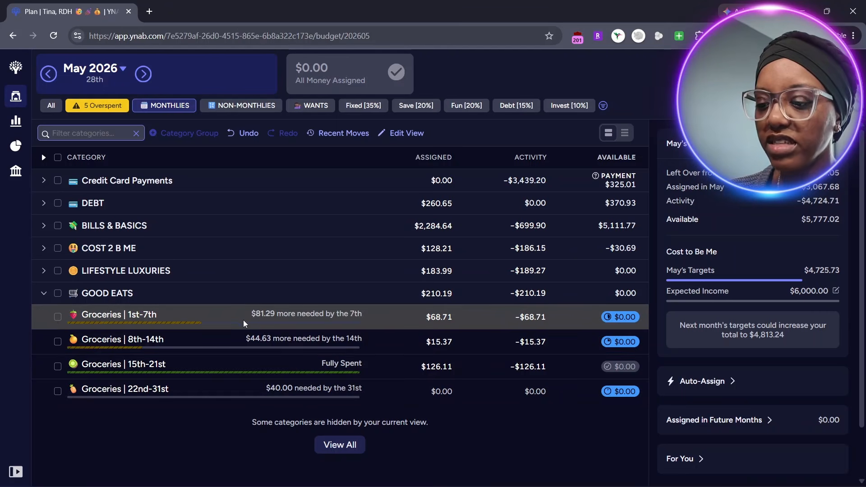
pyautogui.click(58, 294)
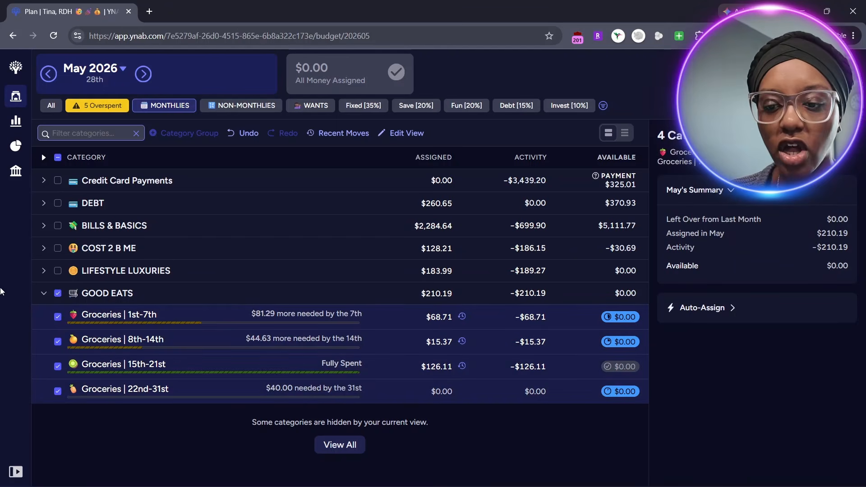
pyautogui.click(58, 294)
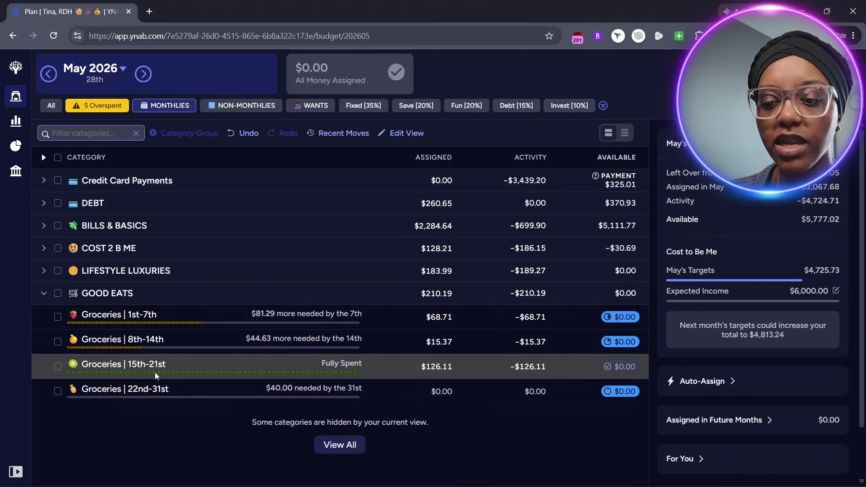
# Review the target details and notes of Groceries | 1st-7th, and collapse the GOOD EATS group.
pyautogui.click(161, 322)
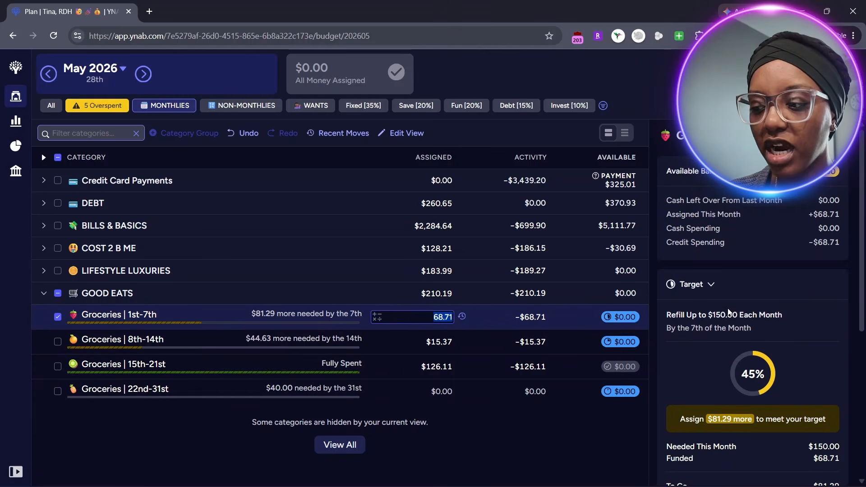
pyautogui.scroll(-5, 729, 312)
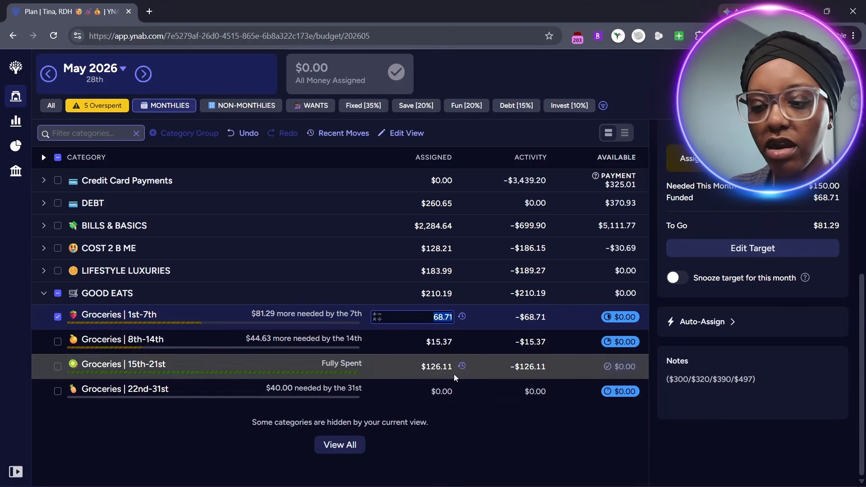
pyautogui.click(44, 293)
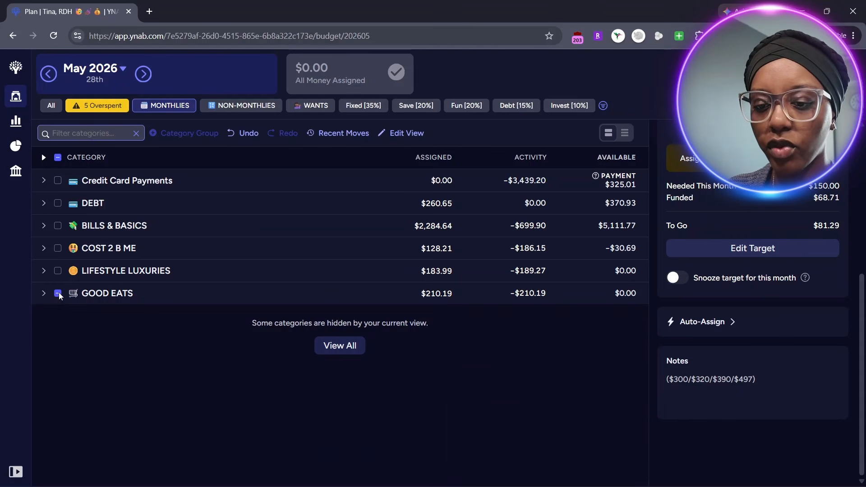
# Show the NON-MONTHLIES view, expand all its category groups, and review and collapse them one by one through ADMIN & ANNUALS.
pyautogui.click(255, 106)
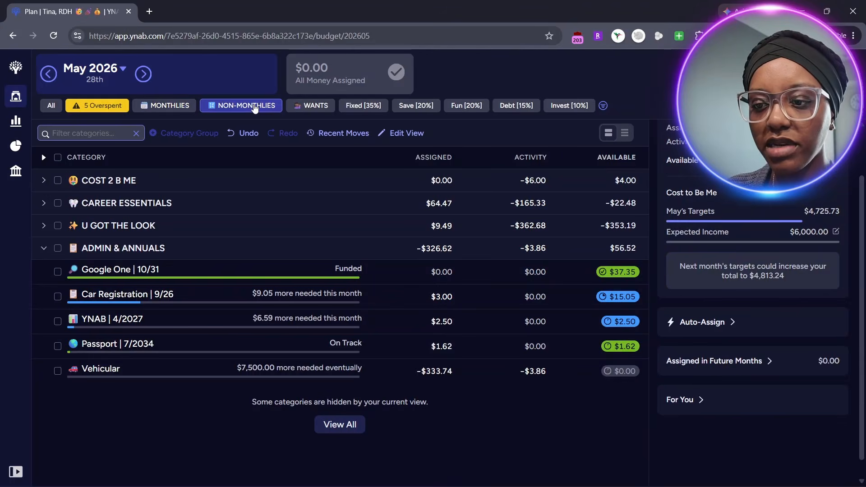
pyautogui.click(44, 159)
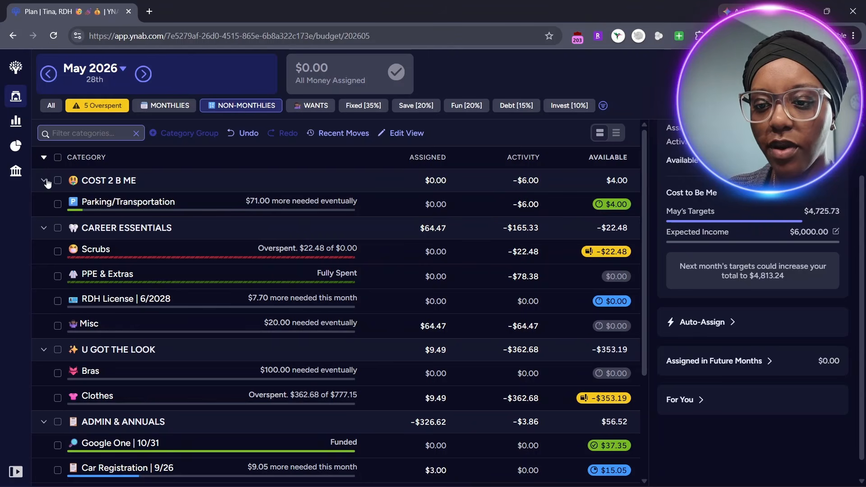
pyautogui.click(44, 180)
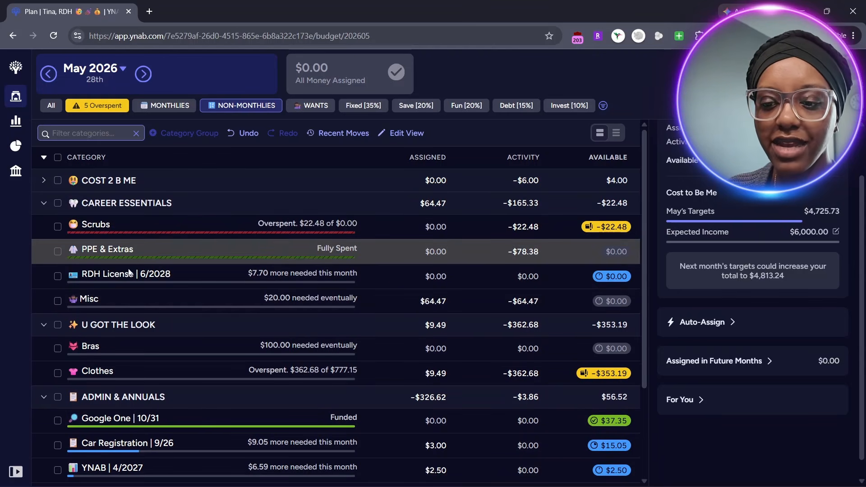
pyautogui.click(44, 204)
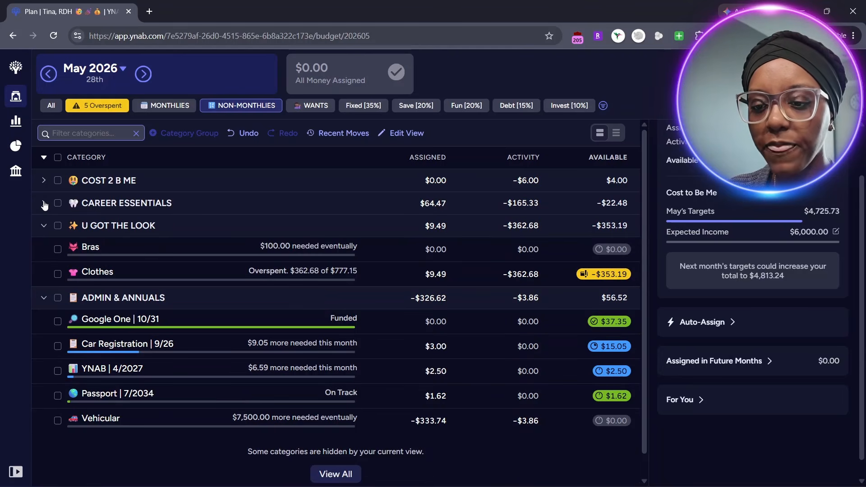
pyautogui.click(44, 227)
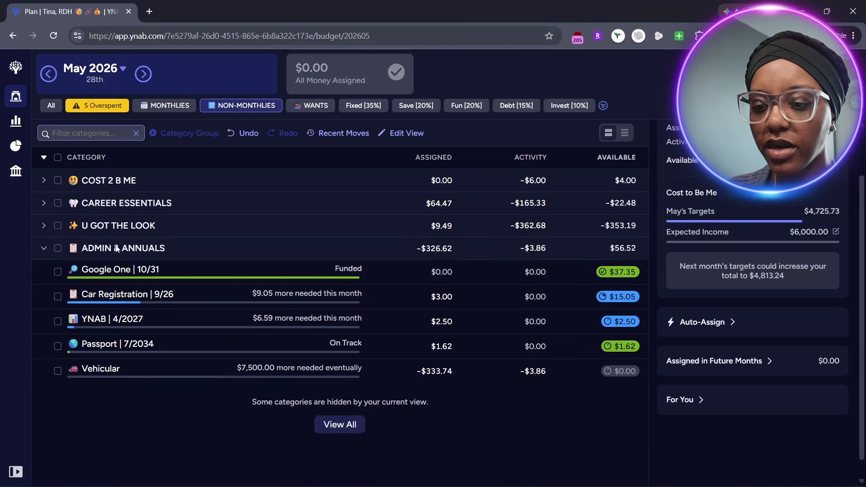
pyautogui.click(428, 268)
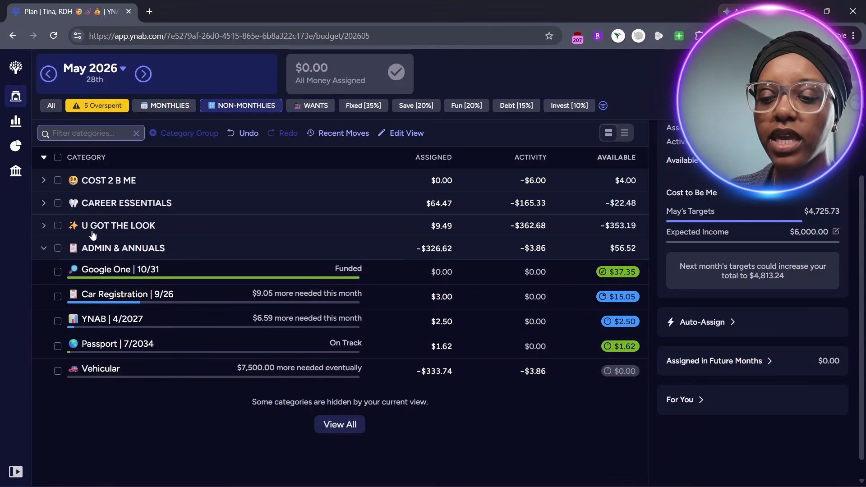
pyautogui.click(44, 249)
# Show the WANTS view with all groups expanded, and review and collapse LIFESTYLE LUXURIES and COST 2 B ME.
pyautogui.click(318, 109)
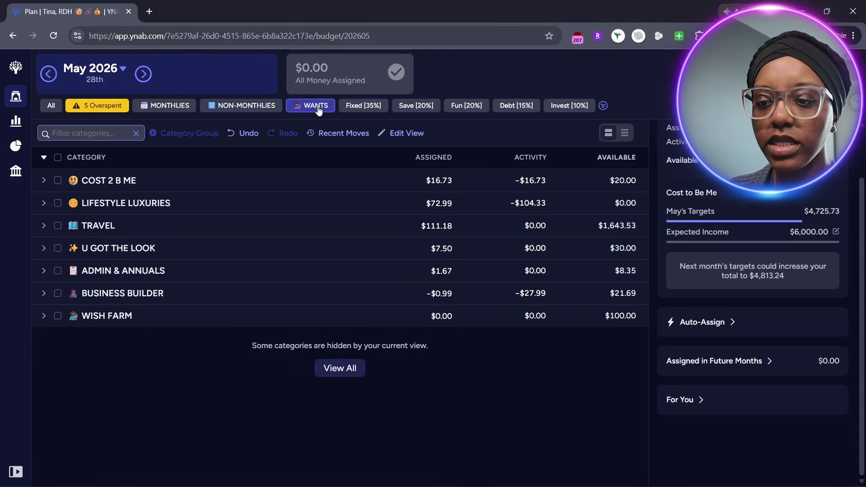
pyautogui.click(44, 158)
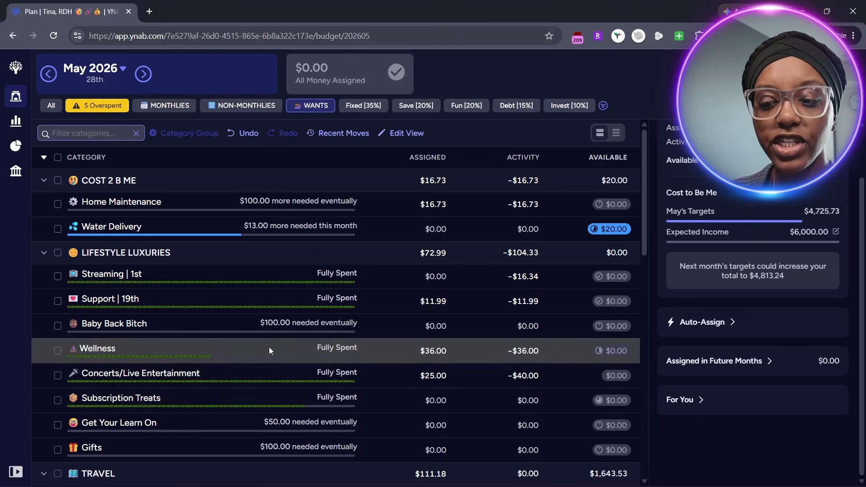
pyautogui.moveTo(190, 375)
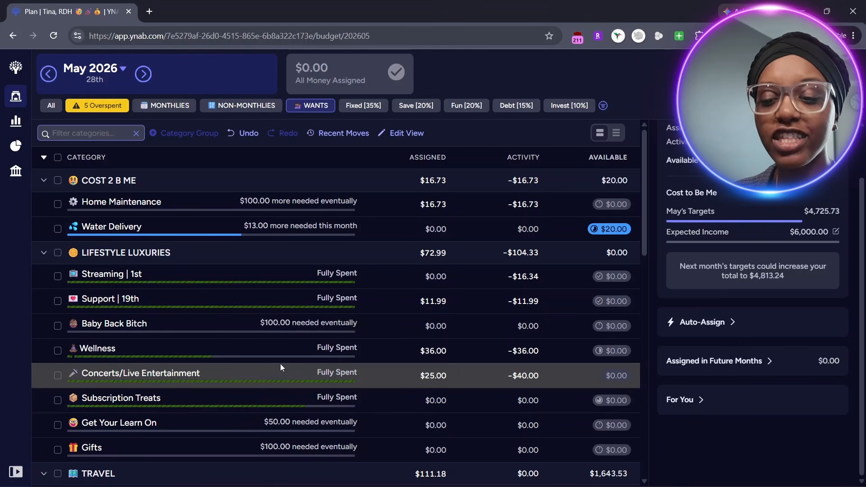
pyautogui.click(46, 256)
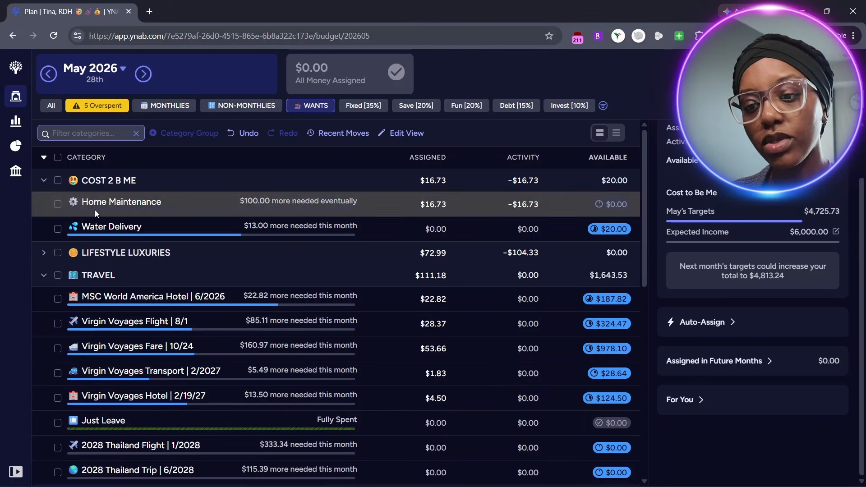
pyautogui.click(43, 180)
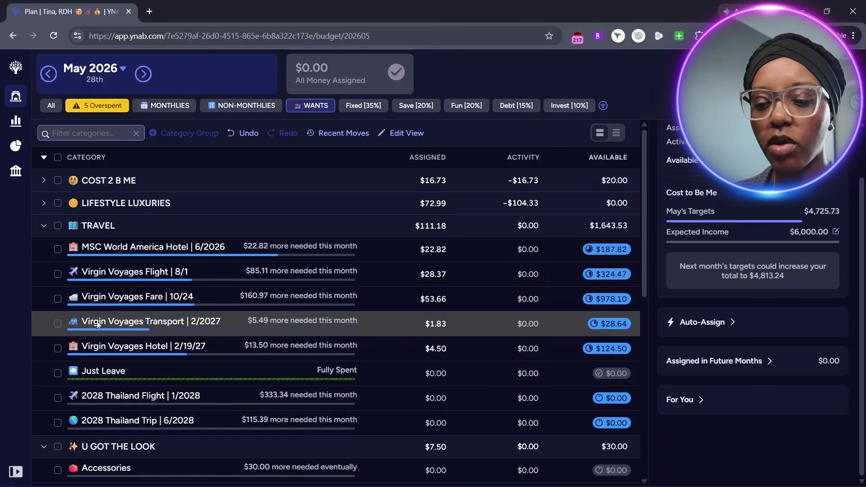
# Review the remaining WANTS groups and collapse TRAVEL, U GOT THE LOOK, ADMIN & ANNUALS, BUSINESS BUILDER and WISH FARM.
pyautogui.click(43, 225)
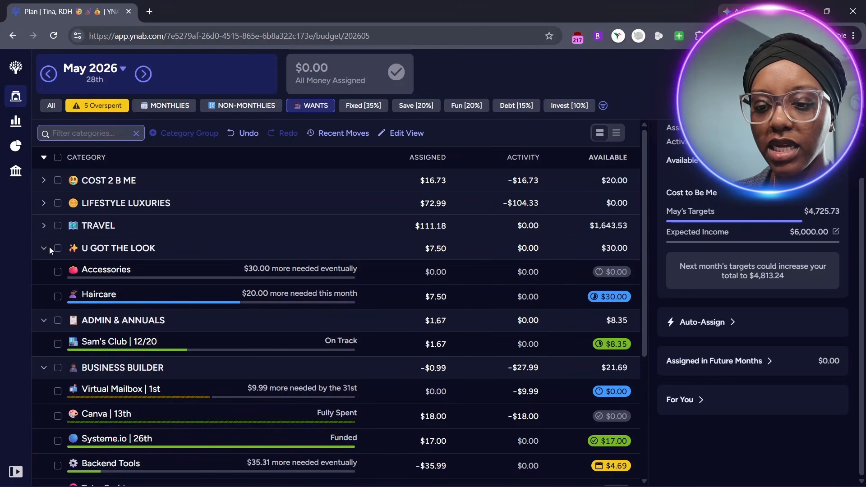
pyautogui.click(44, 249)
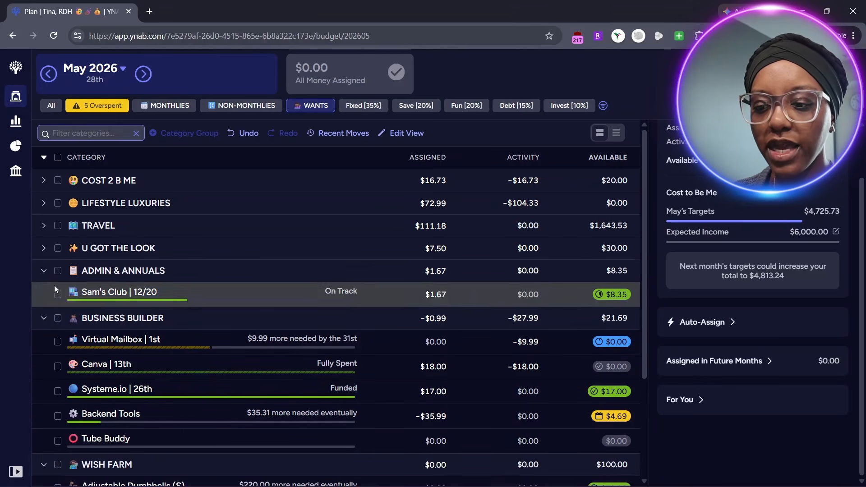
pyautogui.click(44, 272)
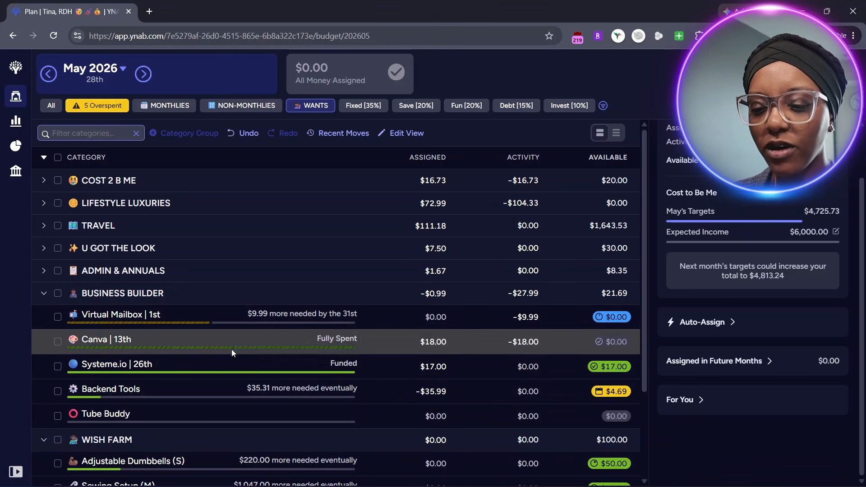
pyautogui.click(44, 294)
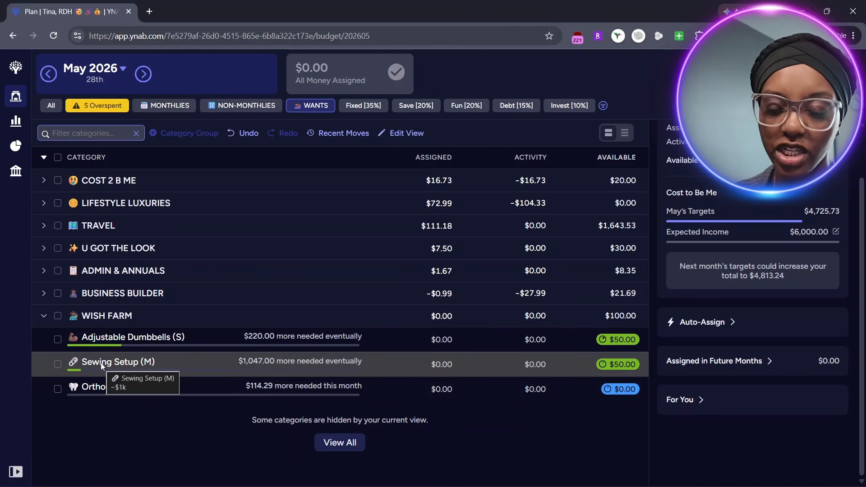
pyautogui.click(45, 317)
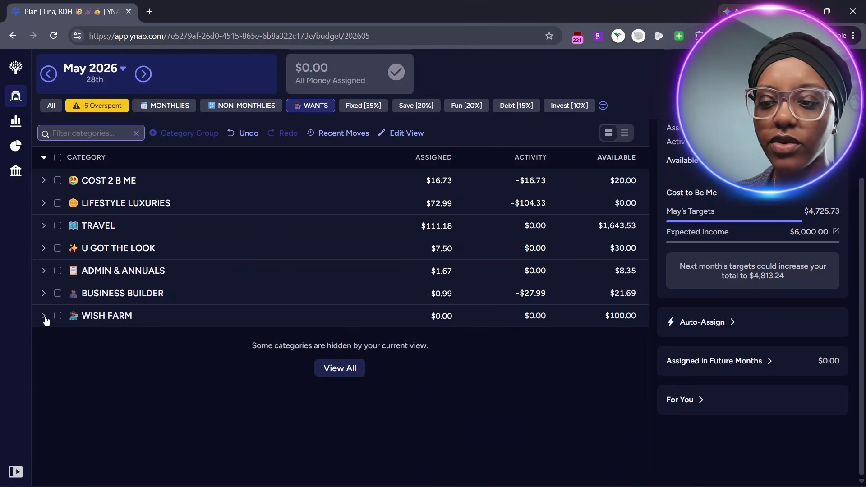